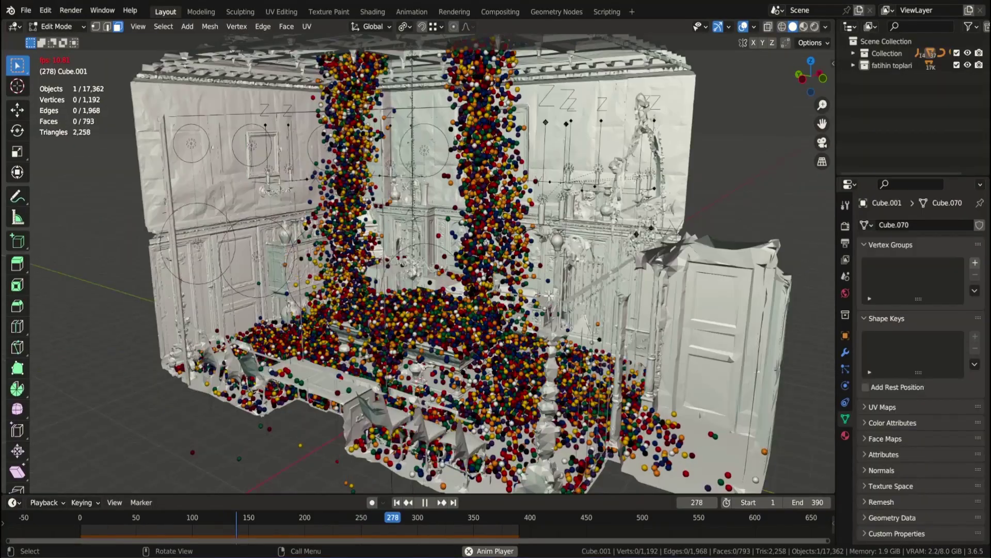
Examine the ball-filled room, the funnel above it and the cylinders inside the funnel from several sides
middle_click_drag(389, 268, 512, 260)
key("a")
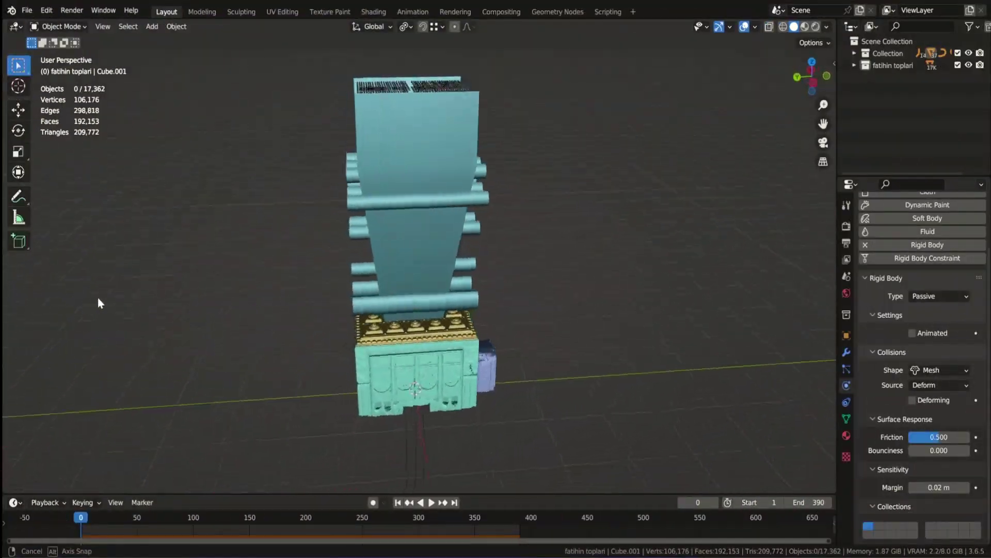
middle_click_drag(98, 299, 207, 309)
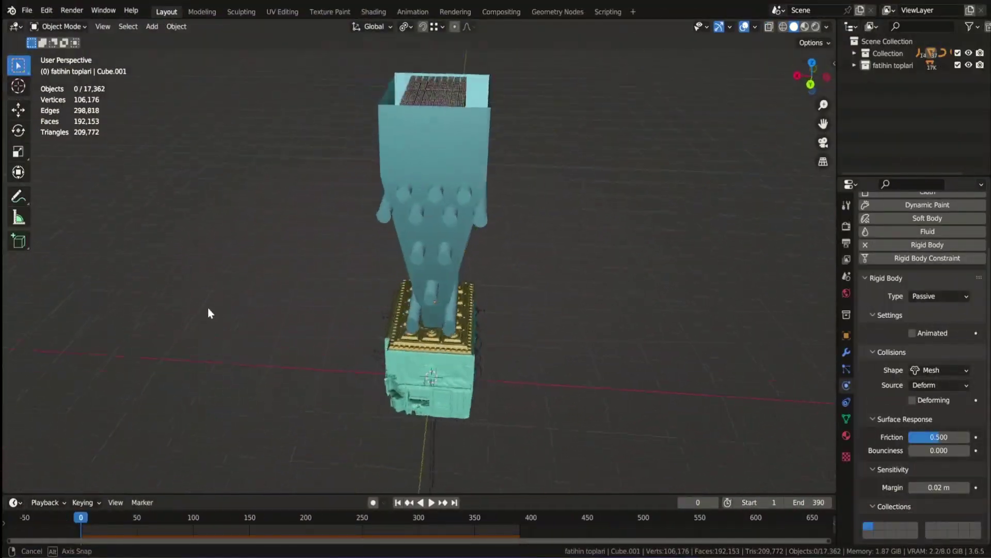
key("Tab")
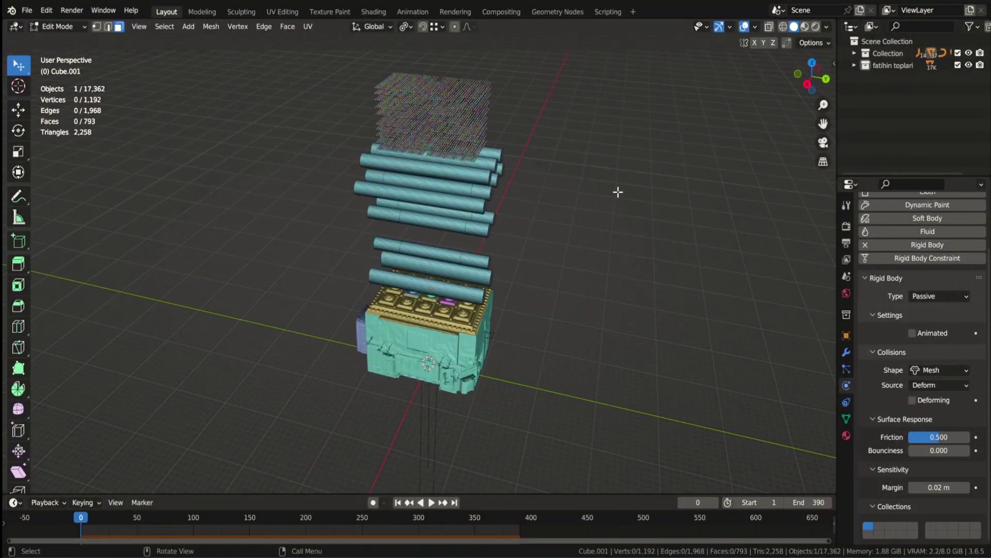
middle_click_drag(614, 193, 413, 193)
key("Tab")
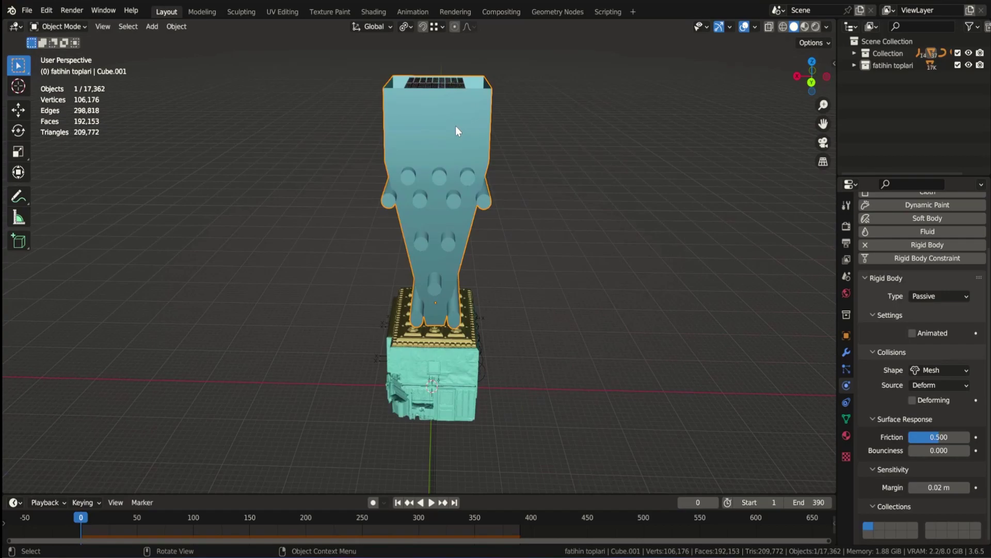
Hide the funnel object and frame a single ball in the stacked block above the room
key("h")
middle_click_drag(488, 115, 490, 194, "shift")
scroll(491, 194, "up", 2)
middle_click_drag(509, 144, 471, 326, "shift")
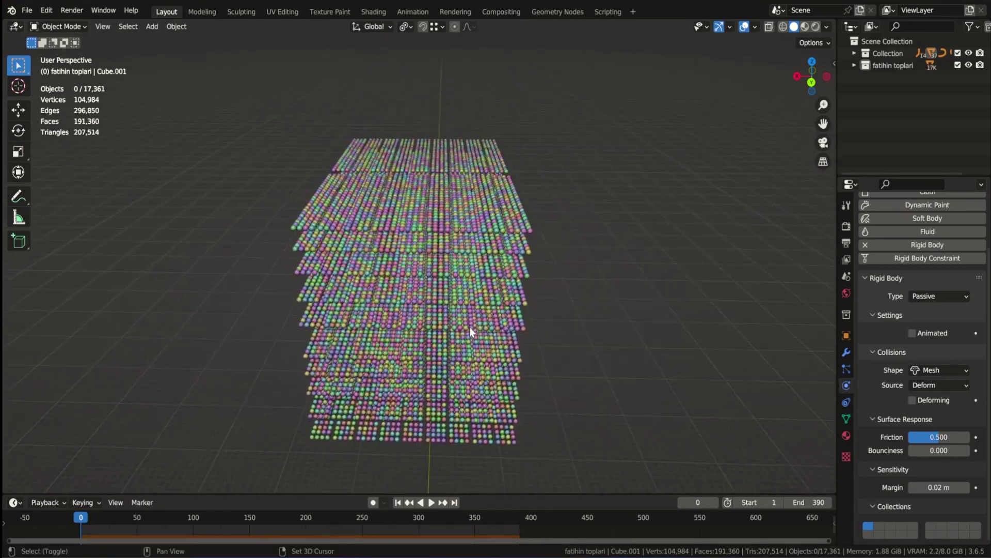
left_click(439, 241)
key("KP_Decimal")
scroll(473, 210, "down", 3)
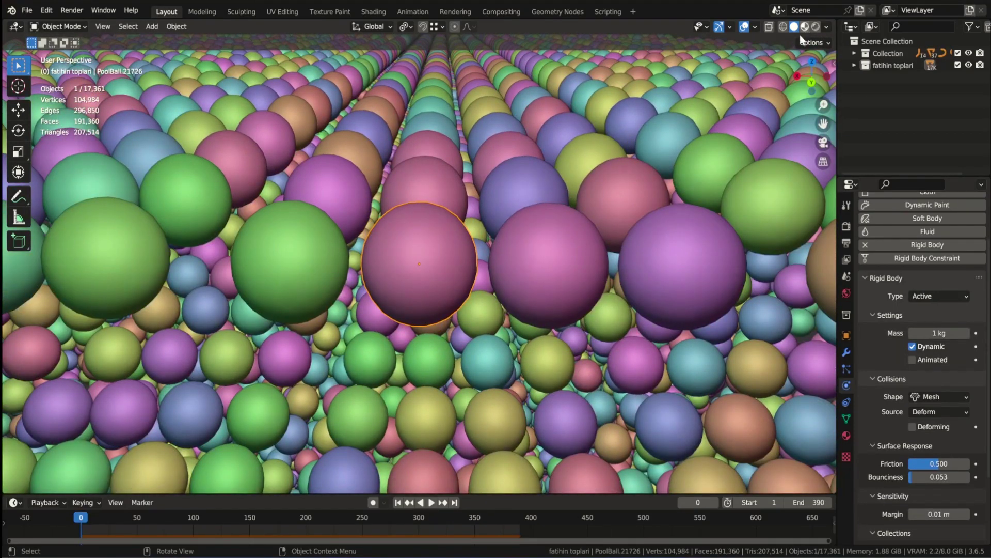
Show the scene in Material Preview shading and fly around the block of pool balls to examine their materials and arrangement
left_click(805, 27)
middle_click_drag(649, 200, 336, 220)
scroll(683, 259, "down", 2)
scroll(684, 259, "down", 9)
middle_click_drag(461, 298, 377, 356)
key("shift+grave")
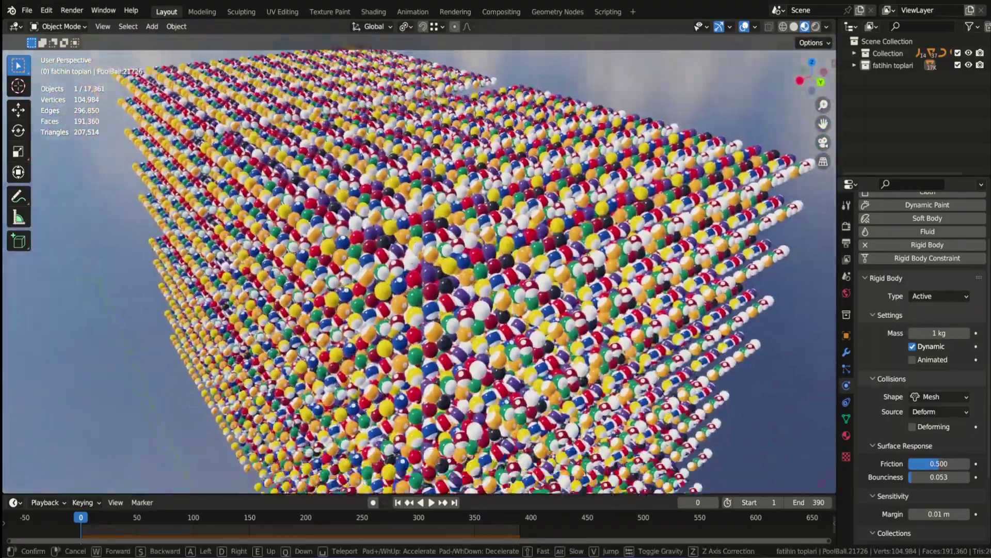
key("w")
key("w")
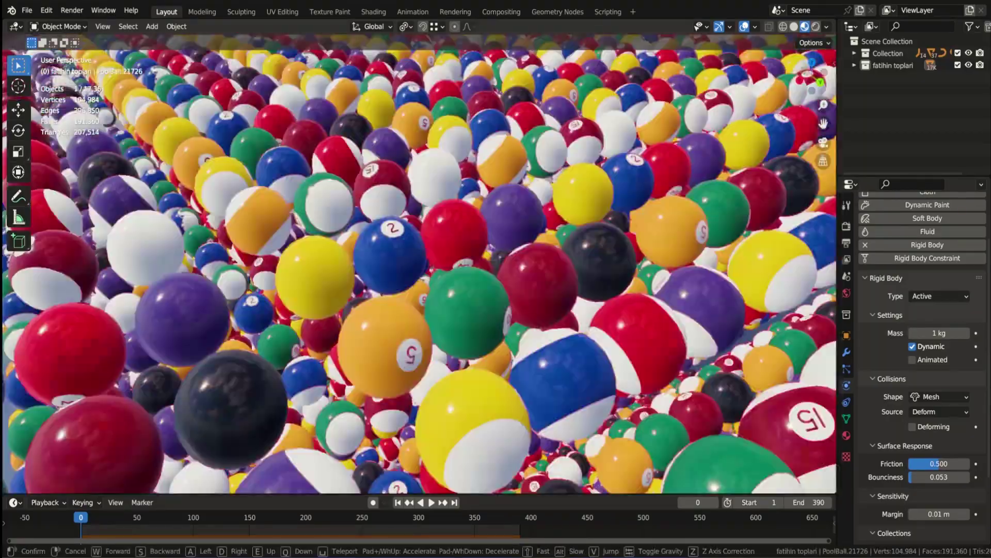
key("w")
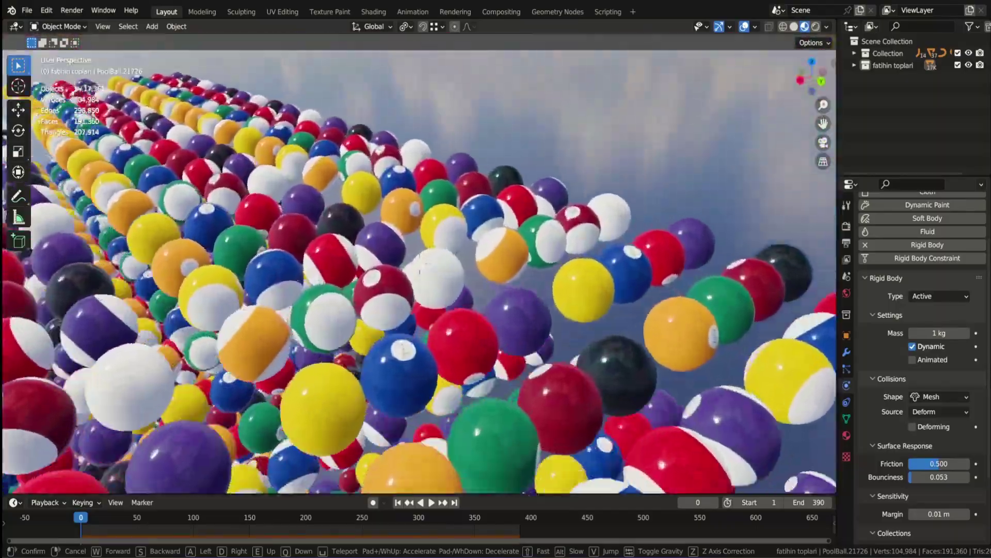
key("w")
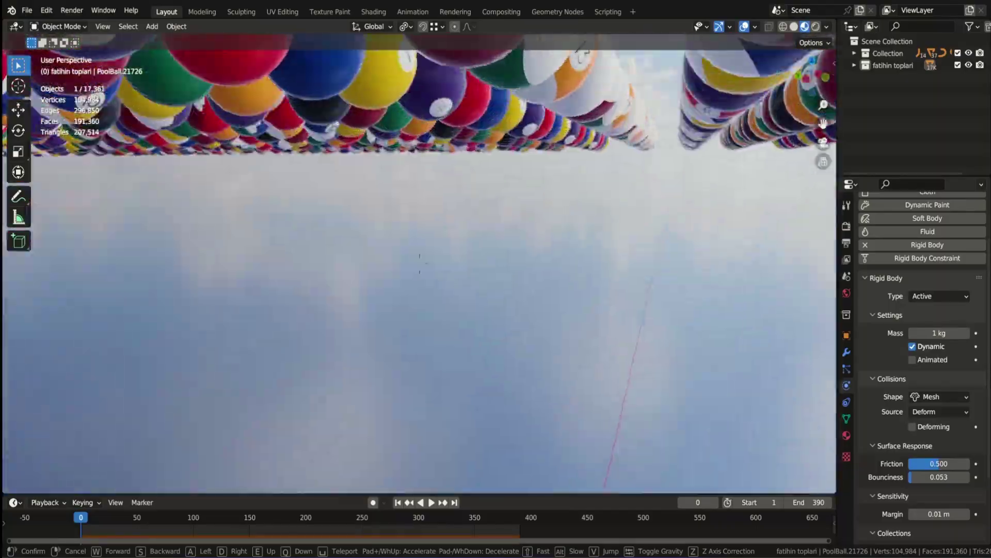
key("w")
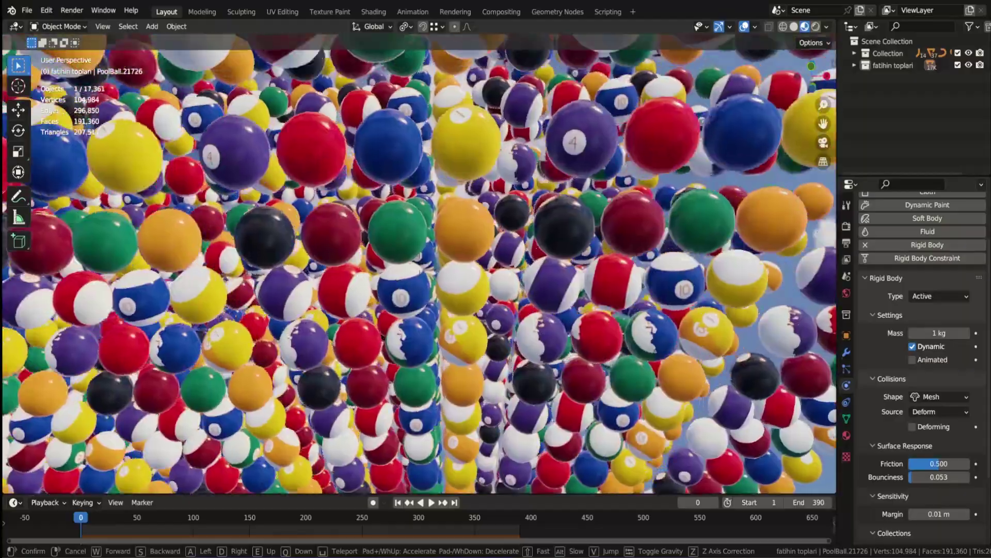
key("w")
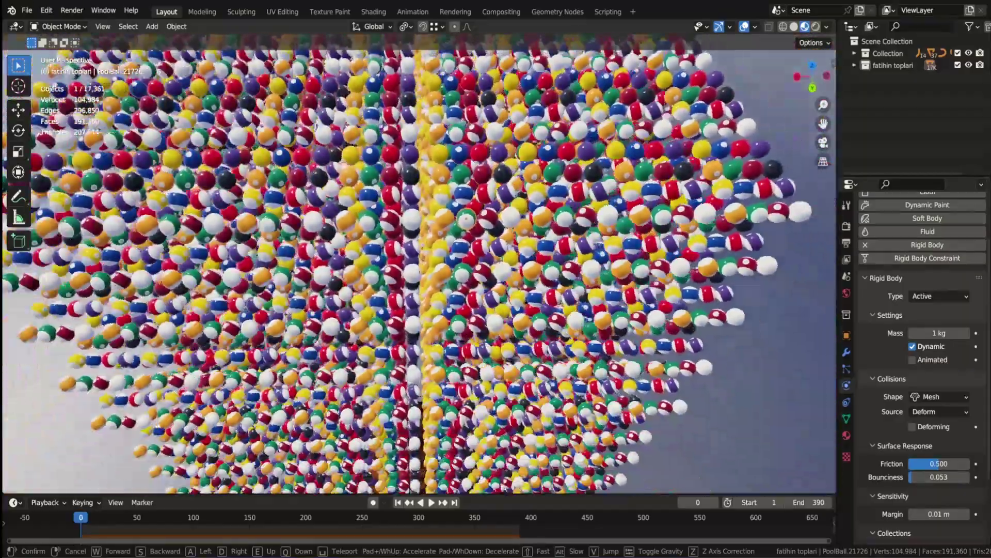
right_click(442, 398)
Select the coffered ceiling of the room, frame it and examine it from several sides
left_click(442, 398)
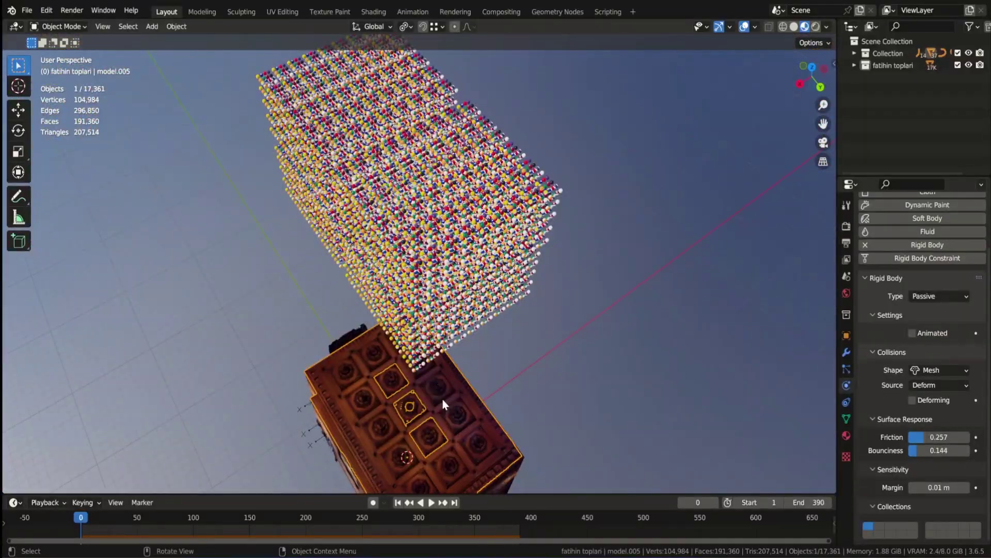
key("KP_Decimal")
middle_click_drag(335, 364, 711, 219)
middle_click_drag(221, 244, 743, 239)
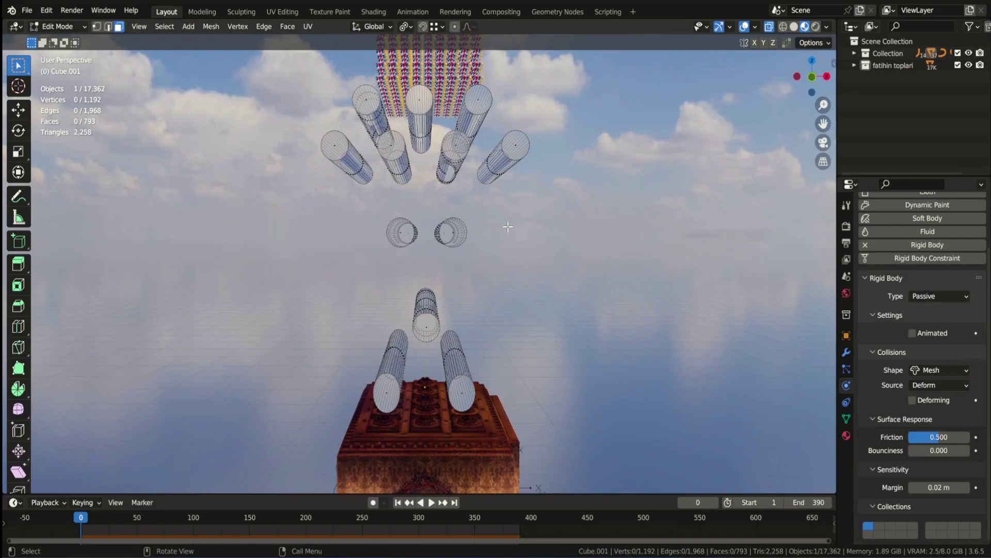
Examine the funnel's cylinder obstacles and follow the balls falling past them into the room, pausing playback at frame 253
middle_click_drag(507, 226, 526, 299)
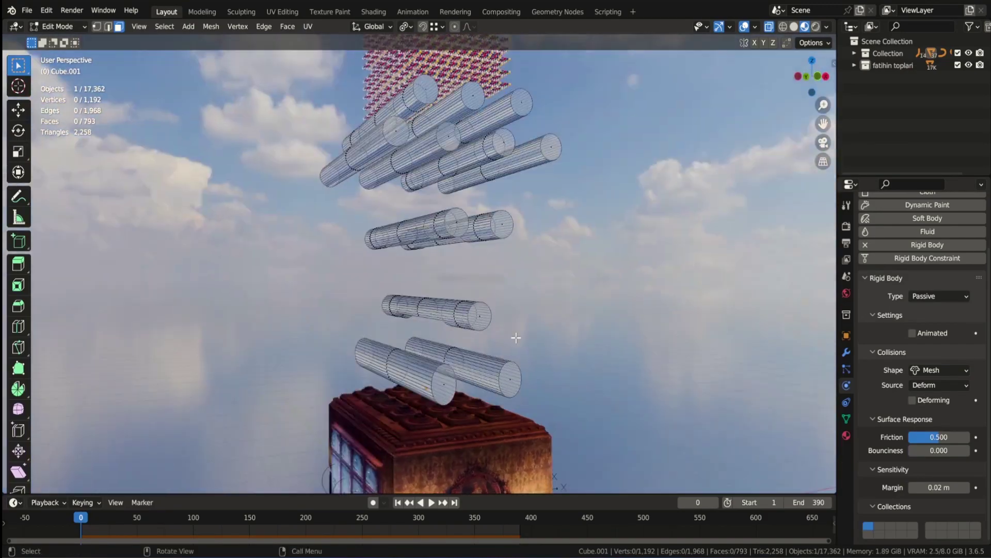
middle_click_drag(612, 313, 617, 332)
middle_click_drag(589, 376, 570, 271, "ctrl")
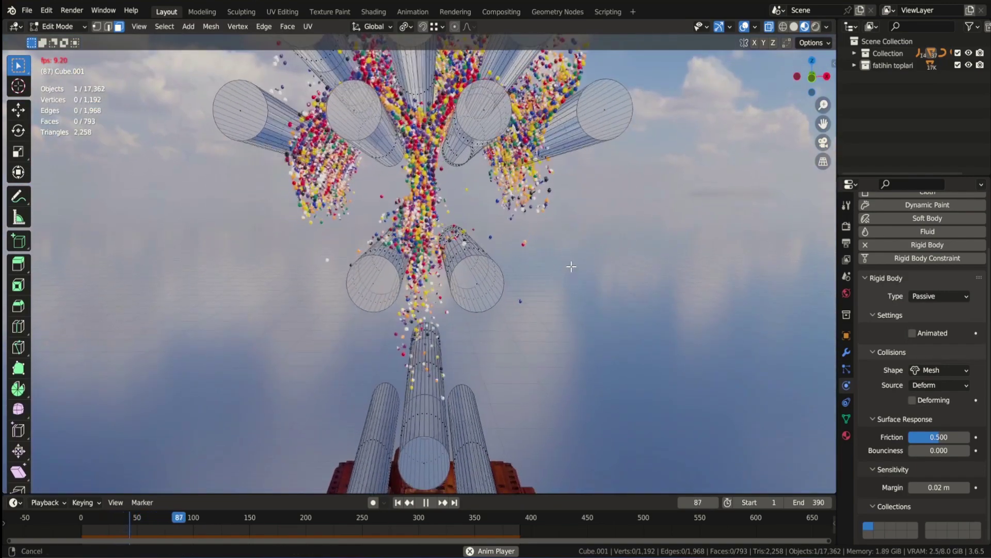
middle_click_drag(597, 219, 349, 418)
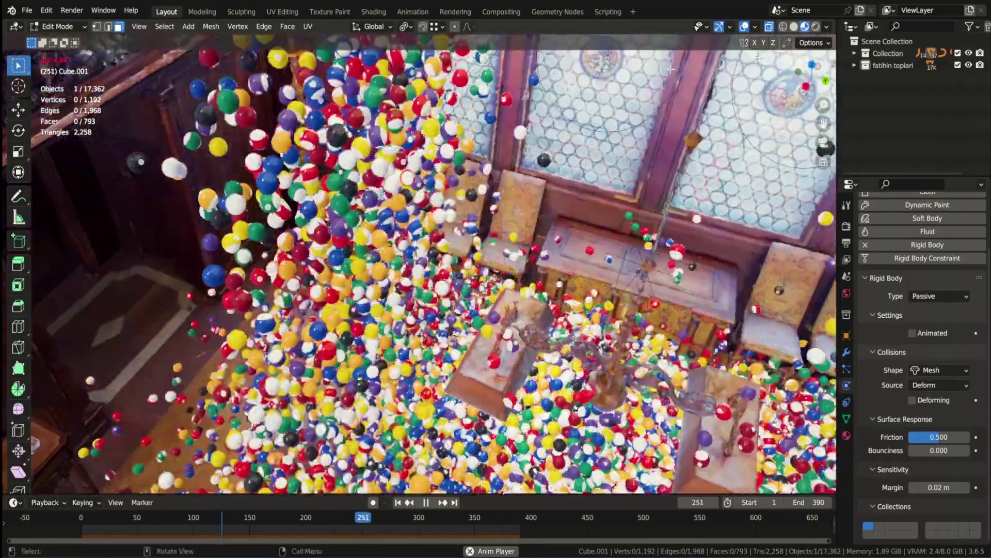
key("space")
Inspect the falling balls around the camera view, leave it, and play the simulation close to the table
mouse_move(509, 219)
middle_mouse_down()
mouse_move(664, 200)
mouse_move(537, 230)
mouse_move(656, 195)
mouse_move(594, 232)
middle_mouse_up()
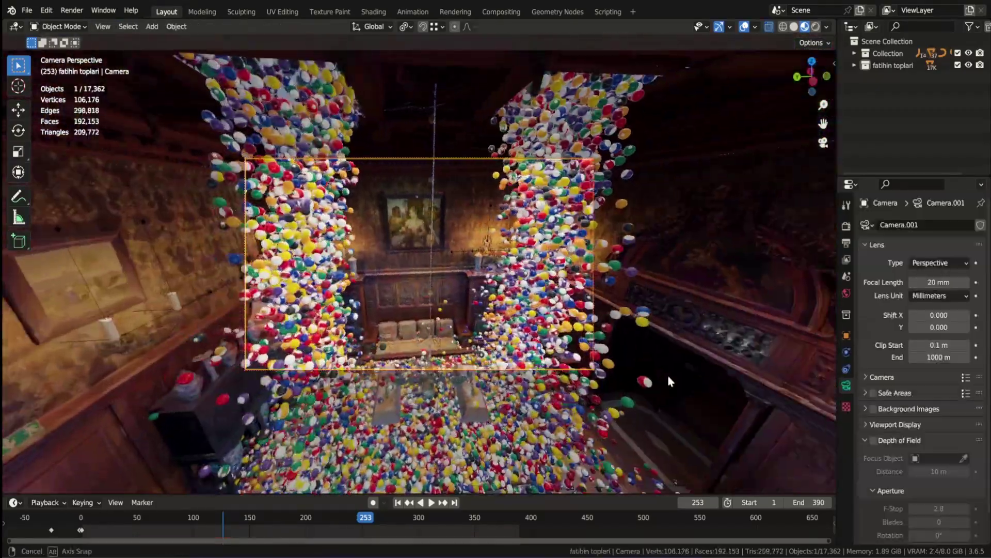
mouse_move(669, 378)
middle_mouse_down()
mouse_move(704, 382)
mouse_move(576, 389)
mouse_move(610, 404)
middle_mouse_up()
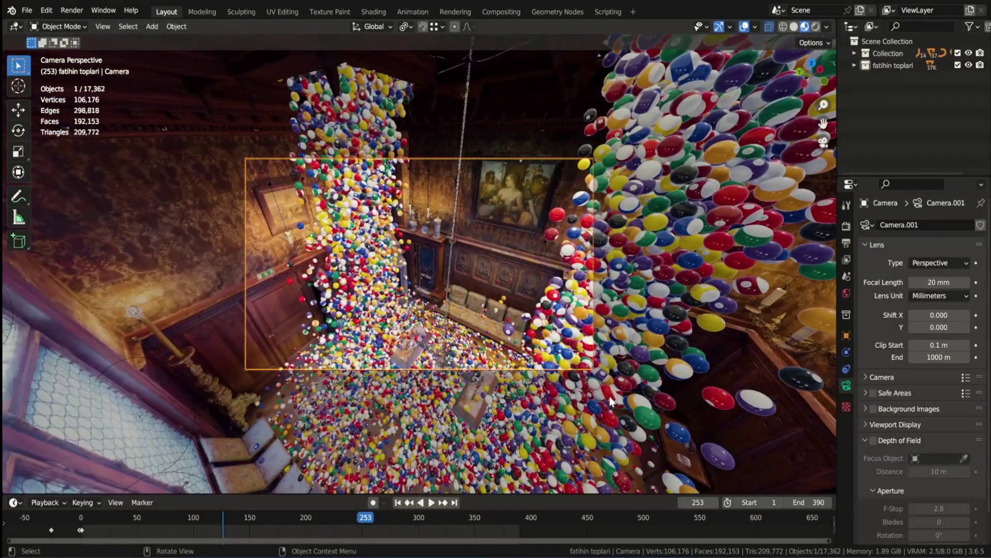
key("KP_0")
middle_click_drag(564, 382, 536, 121)
middle_click_drag(465, 243, 459, 103, "ctrl")
middle_click_drag(425, 250, 431, 257)
key("space")
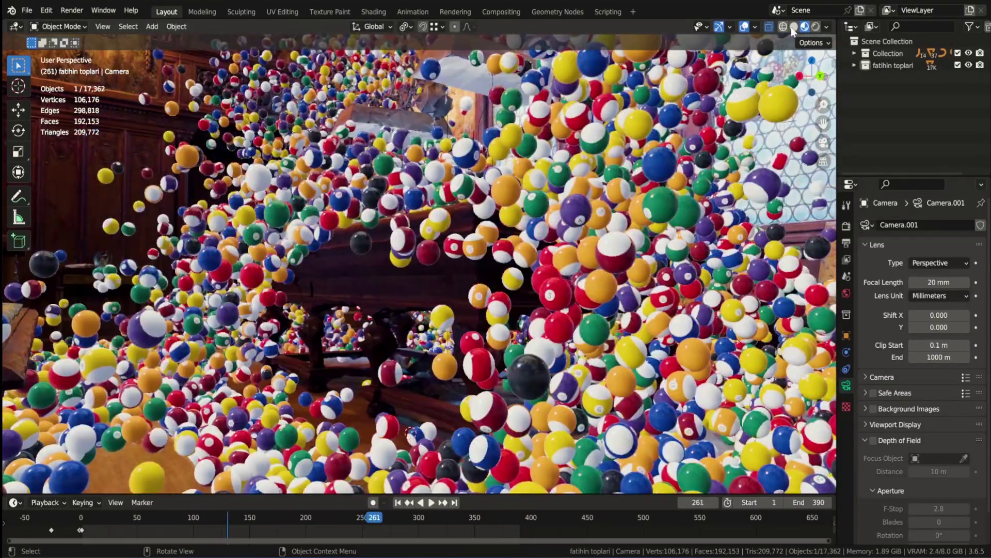
Show the room in Solid shading with X-ray turned off
left_click(795, 28)
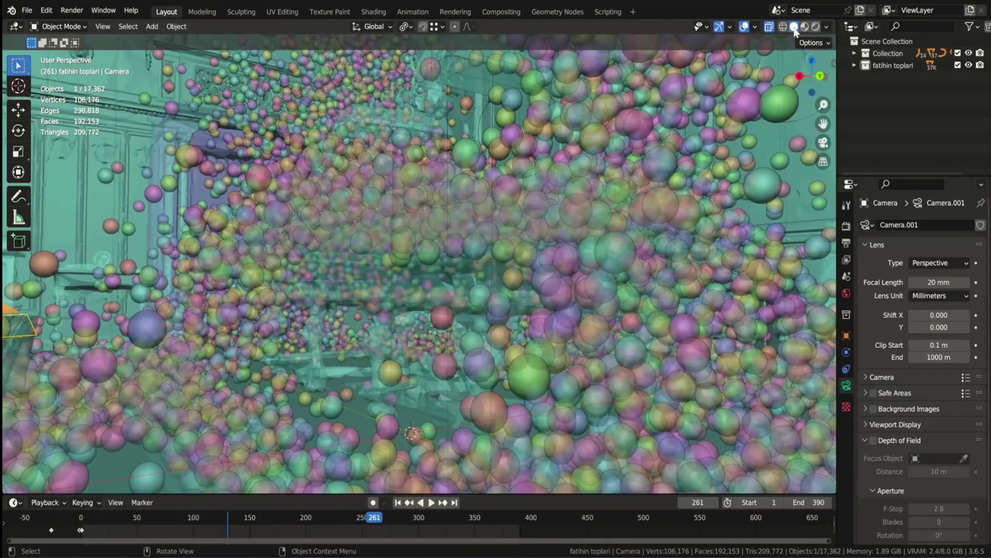
left_click(768, 26)
middle_click_drag(429, 258, 642, 313)
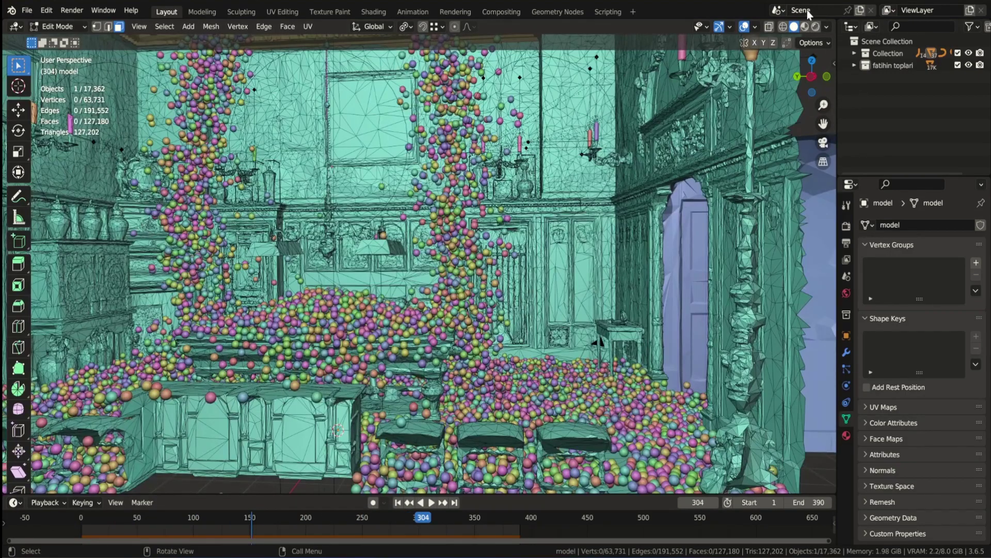
Compare the whole ball-filled room from its open side in Material Preview and Solid shading
left_click(805, 27)
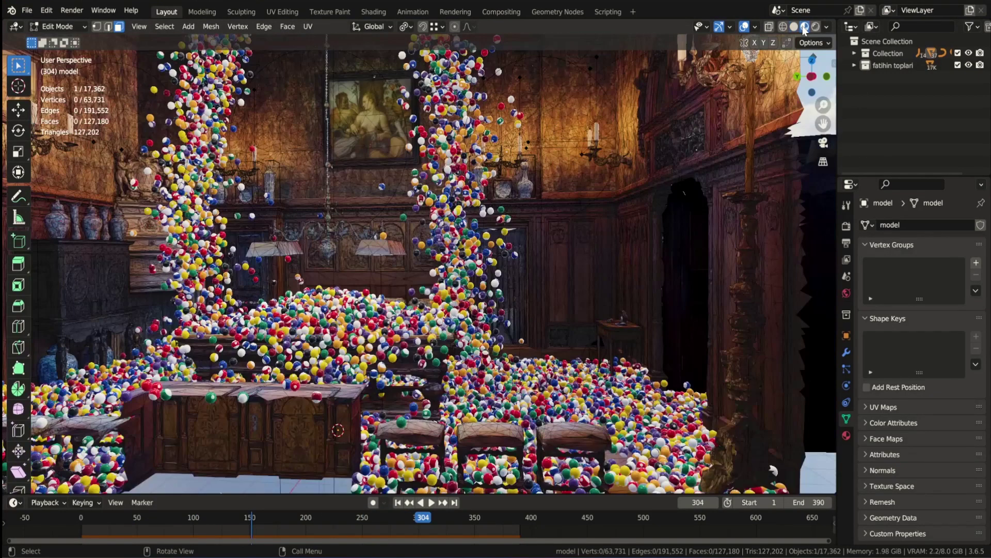
mouse_move(482, 298)
middle_mouse_down()
mouse_move(692, 271)
mouse_move(485, 294)
middle_mouse_up()
scroll(480, 320, "down", 1)
middle_click_drag(487, 330, 617, 316)
scroll(616, 315, "down", 2)
middle_click_drag(526, 406, 502, 460, "shift")
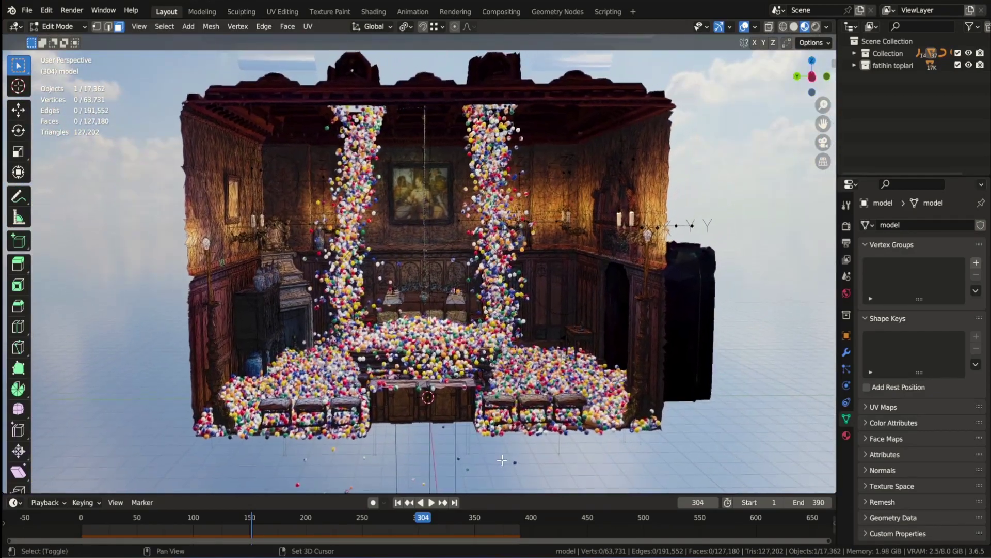
left_click(794, 26)
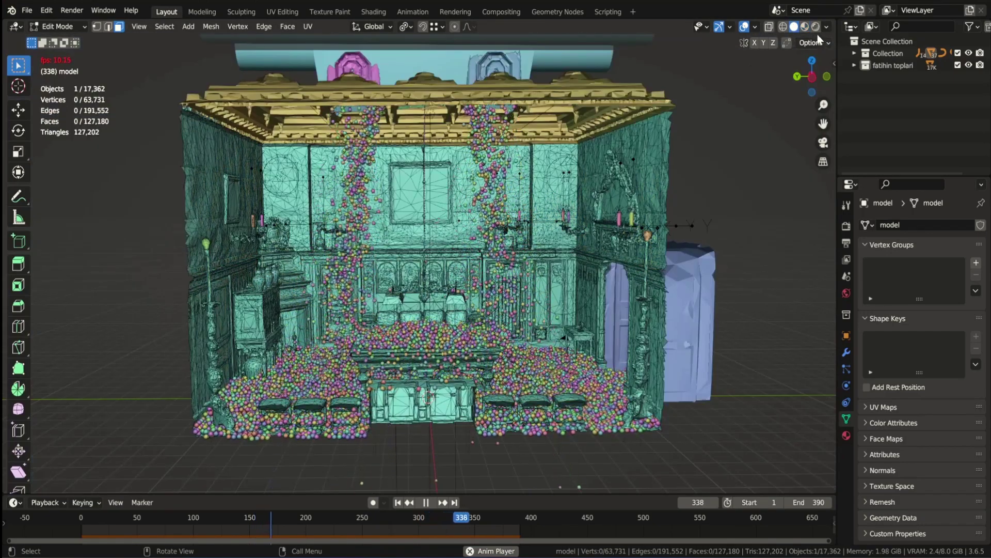
left_click(804, 26)
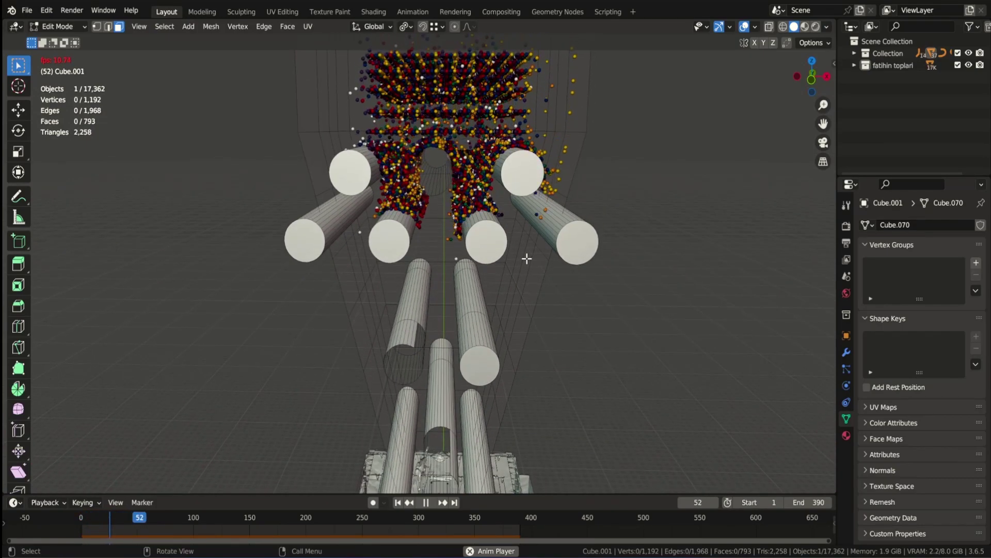
Follow the balls during playback as they pass the cylinders and fill the room, viewing it from outside
middle_click_drag(534, 239, 532, 222, "shift")
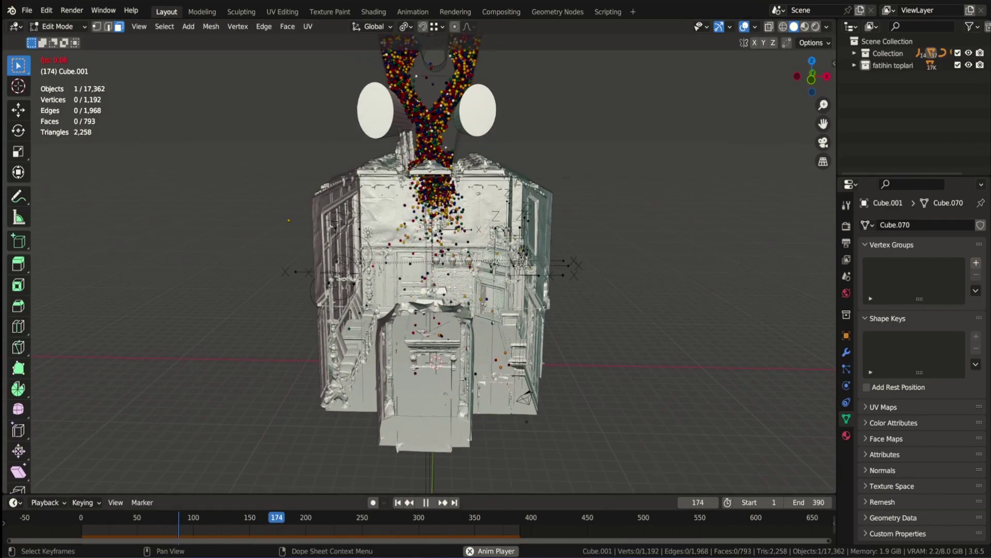
middle_click_drag(582, 367, 628, 325)
scroll(548, 323, "up", 1)
middle_click_drag(547, 323, 550, 296, "shift")
scroll(589, 290, "up", 2)
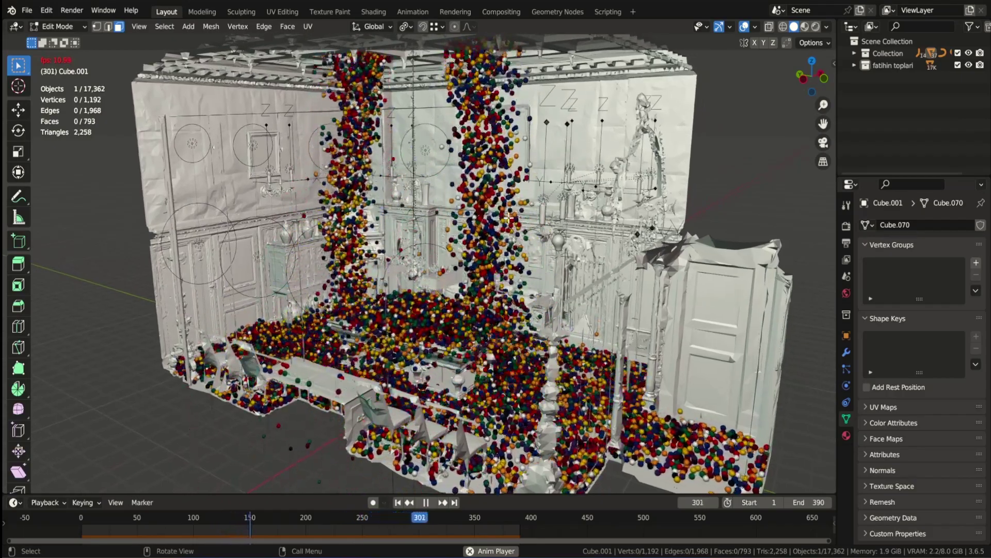
middle_click_drag(551, 295, 623, 257)
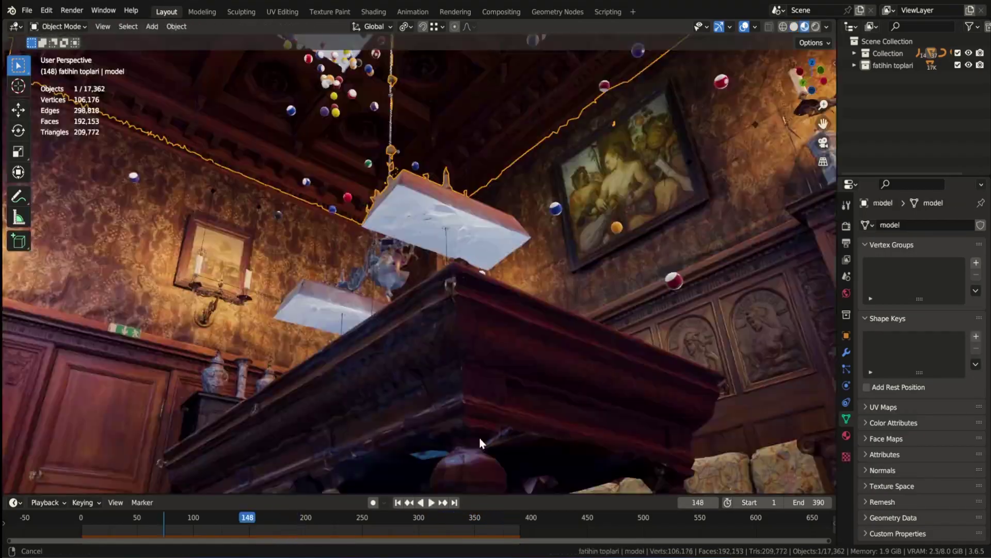
Play the balls dropping through the ceiling openings from below, comparing Solid, Wireframe and Material Preview shading
middle_click_drag(485, 490, 467, 327)
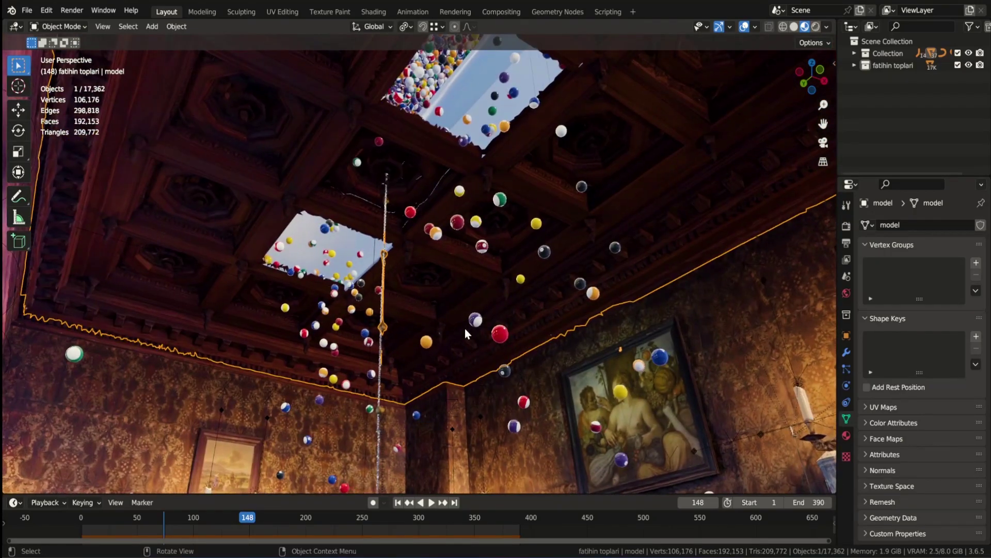
key("space")
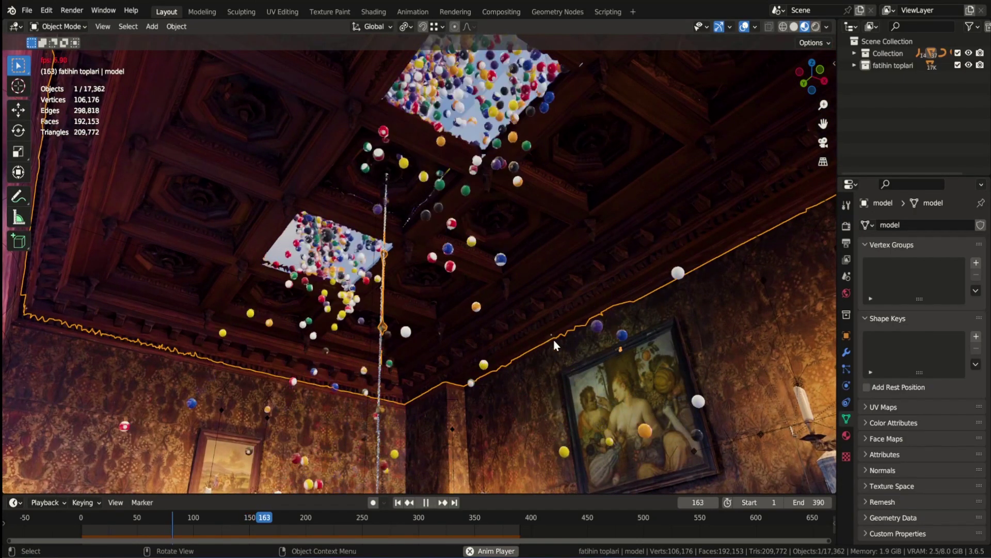
left_click(794, 24)
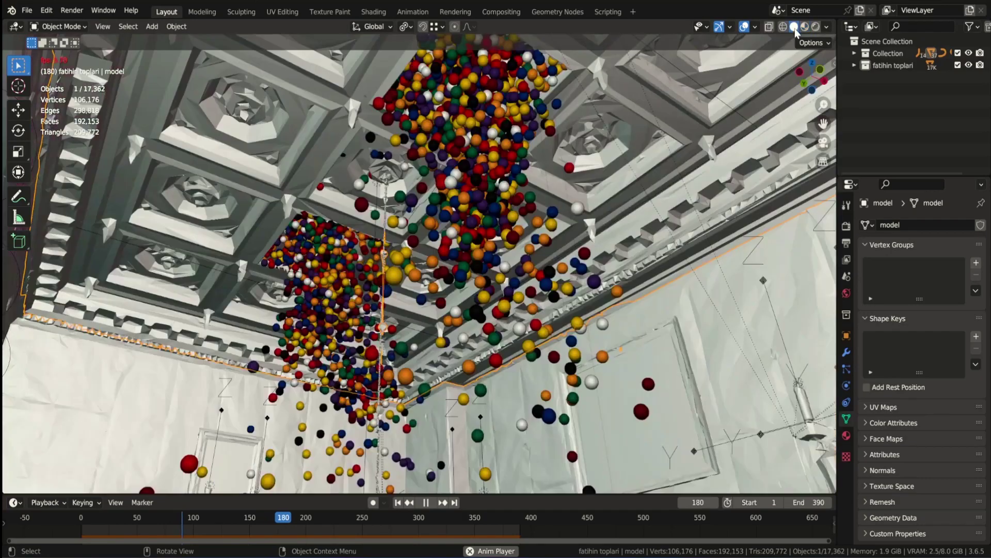
left_click(784, 28)
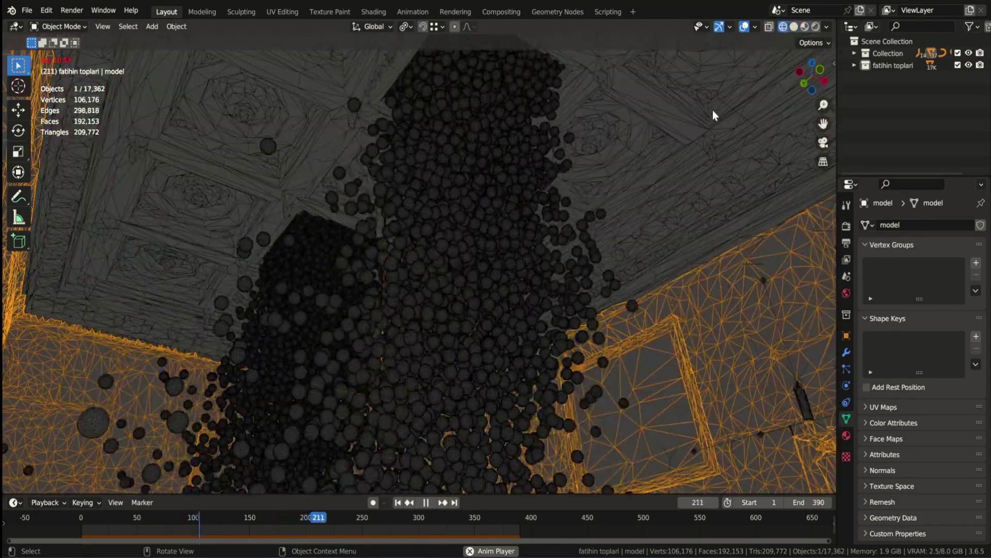
left_click(796, 26)
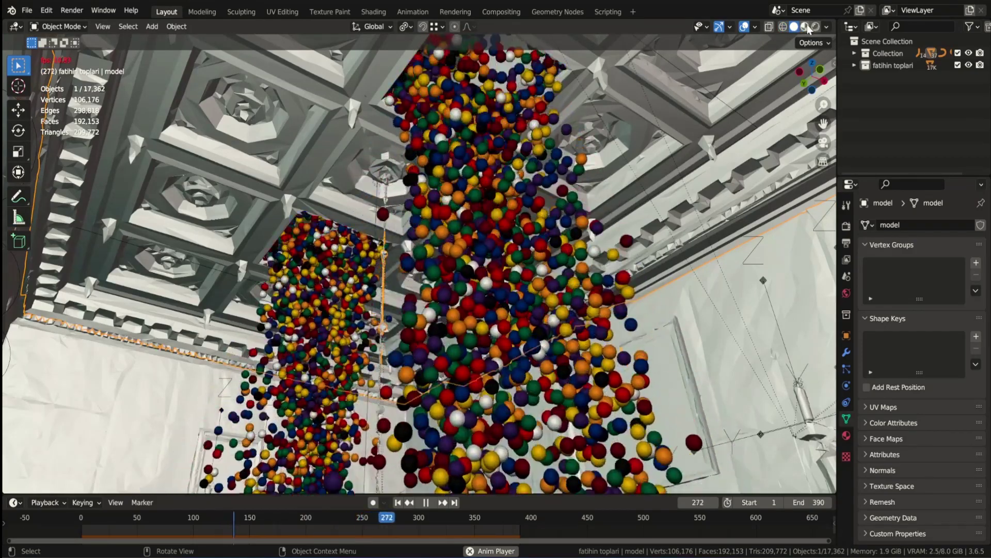
left_click(806, 27)
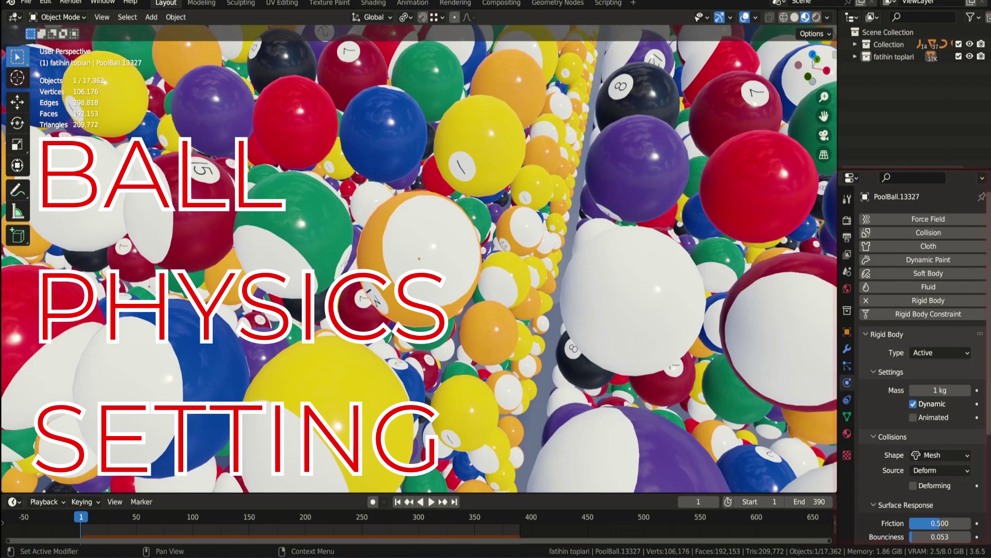
Examine the rigid body settings of the selected pool ball, from mass and collision shape down to damping and deactivation
scroll(924, 356, "down", 3)
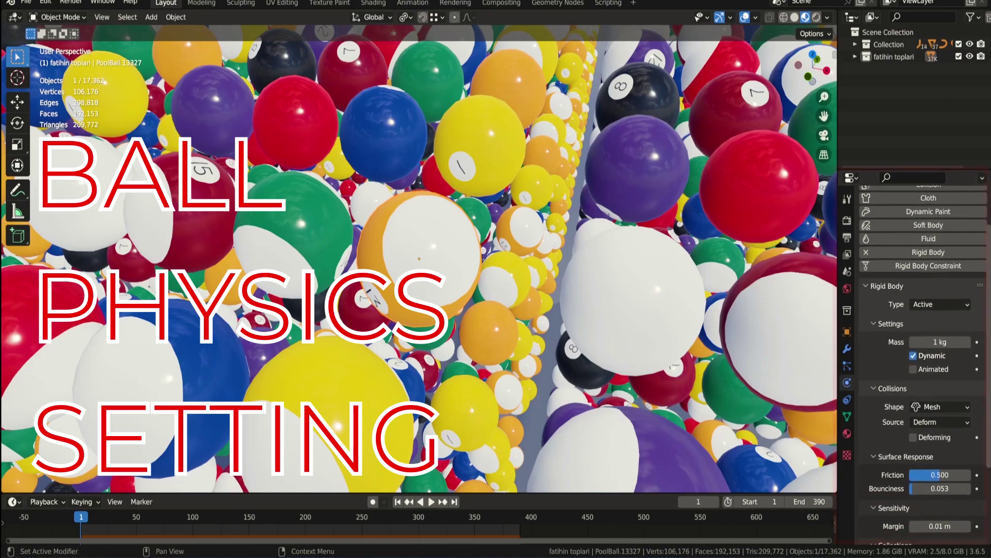
scroll(921, 253, "down", 5)
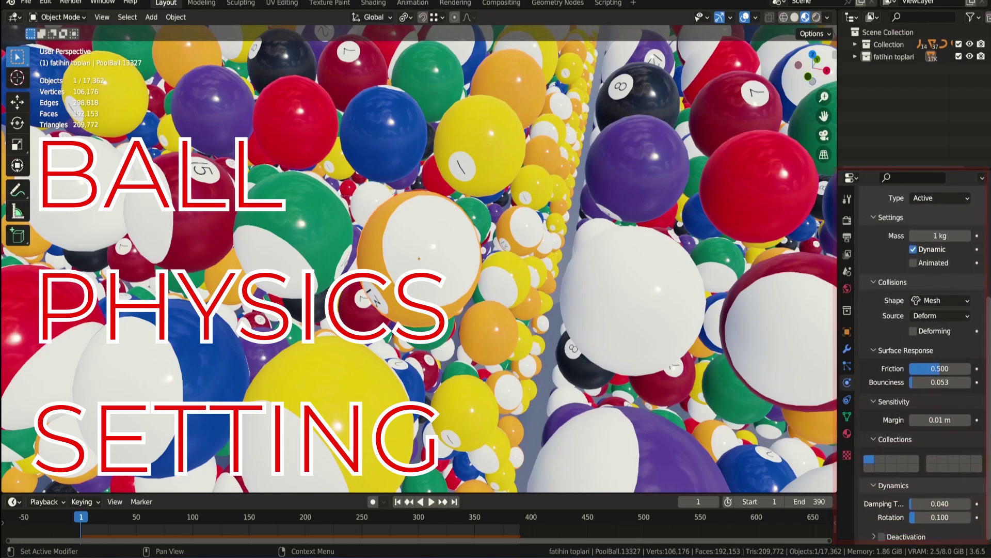
scroll(888, 521, "down", 2)
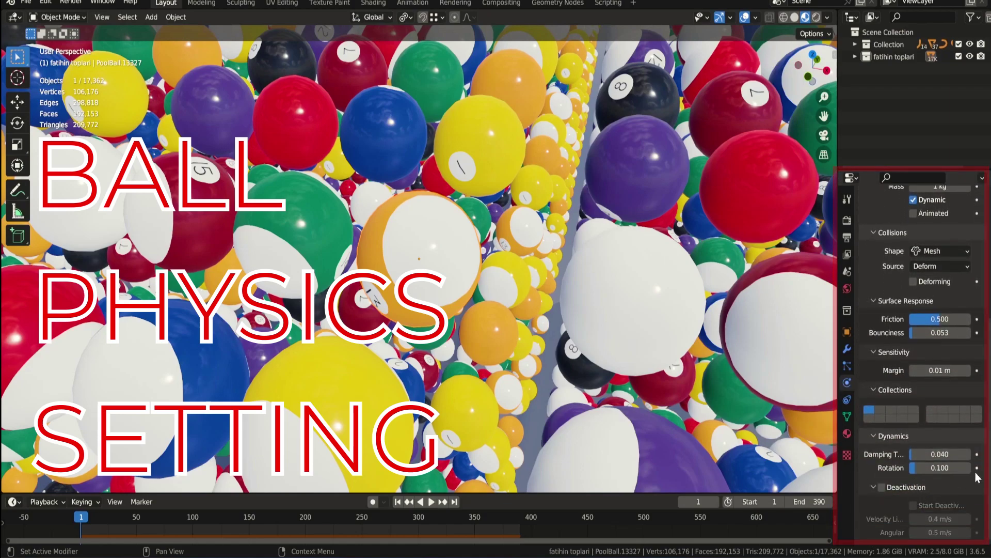
scroll(557, 258, "down", 15)
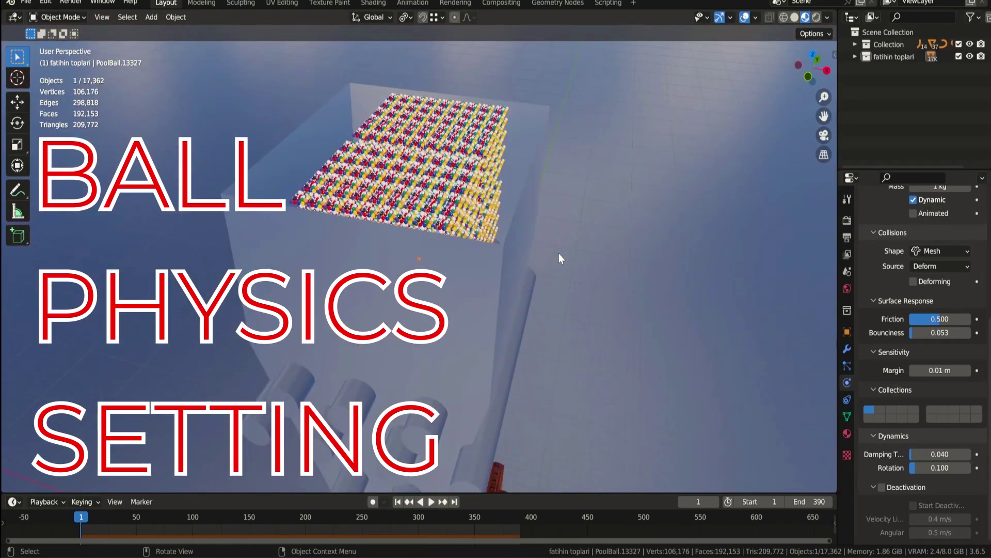
Select the funnel and the room model in turn to examine their passive rigid body settings
left_click(508, 265)
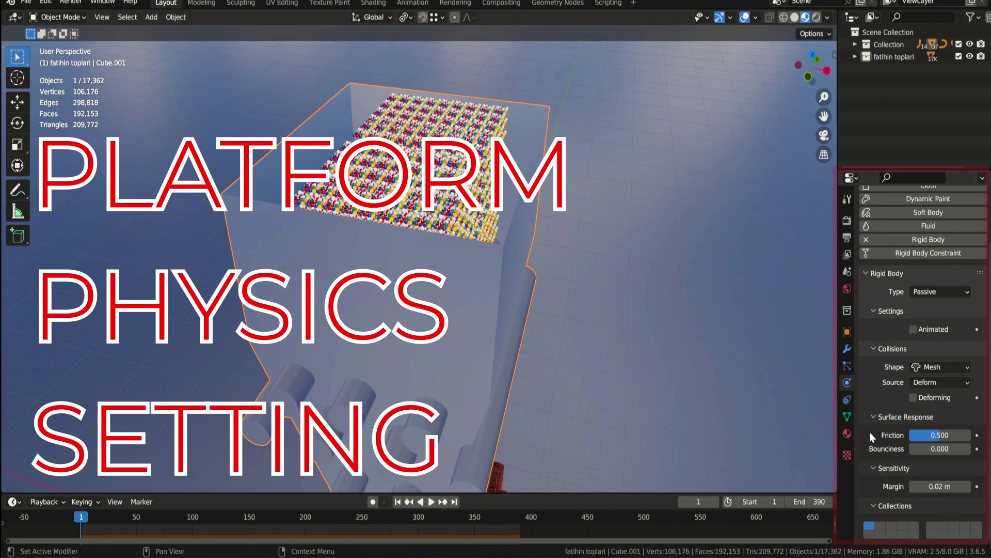
middle_click_drag(660, 386, 362, 206)
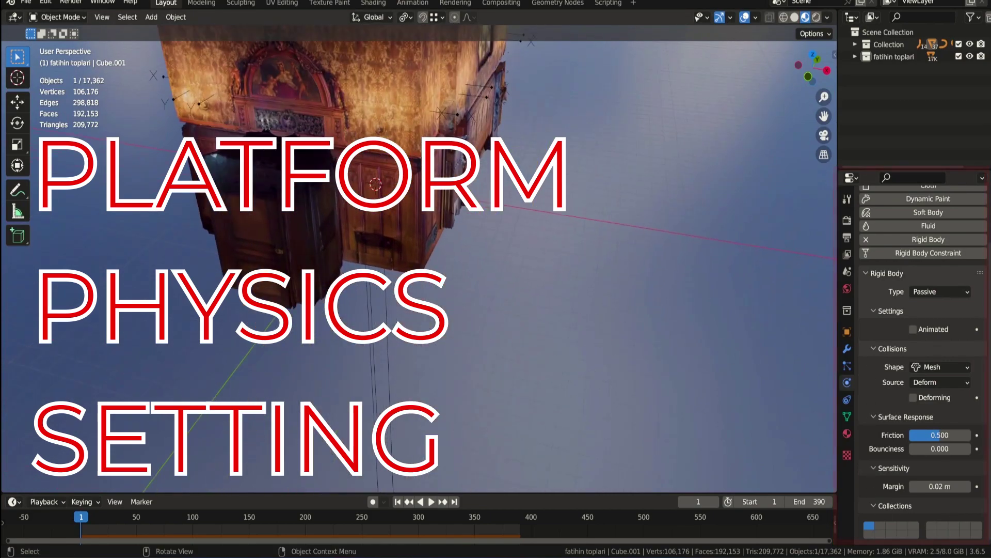
scroll(915, 329, "up", 3)
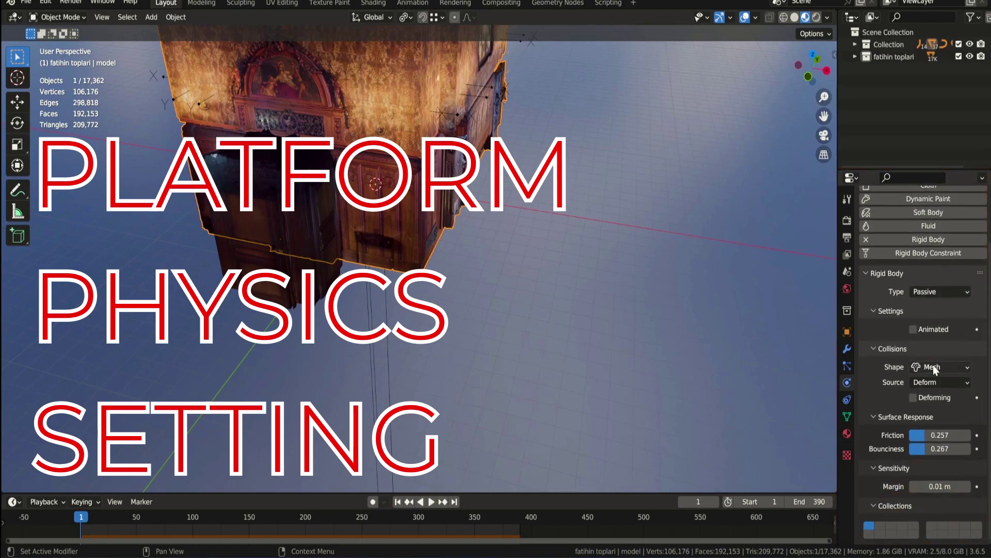
left_click(418, 129)
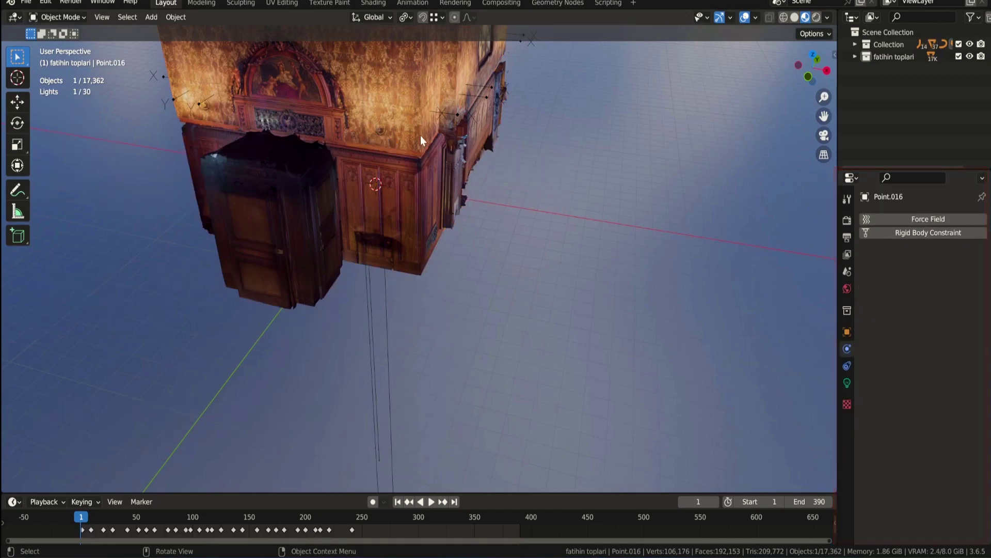
Select the room's linked geometry in Edit Mode and inspect its mesh from outside and inside
middle_click_drag(404, 215, 195, 262)
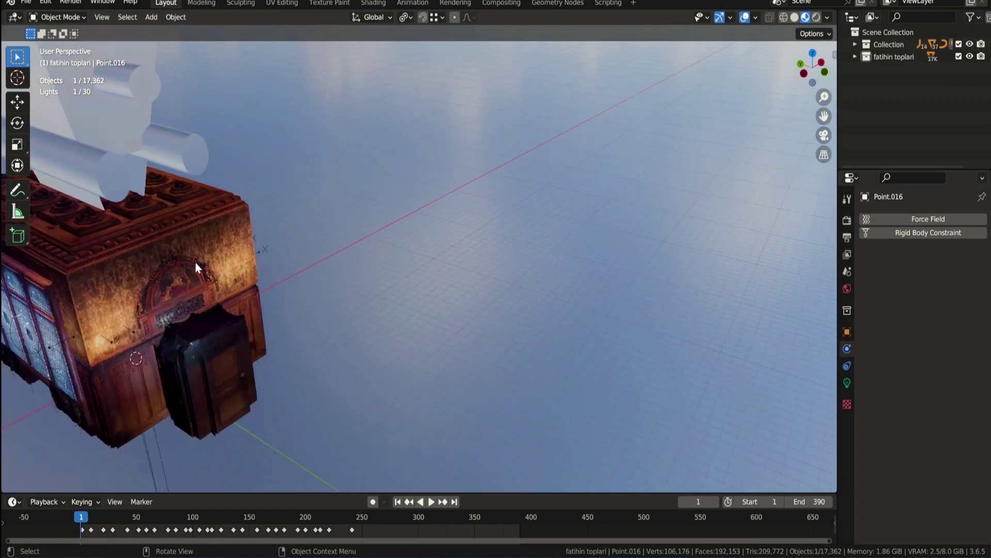
left_click(195, 262)
key("Tab")
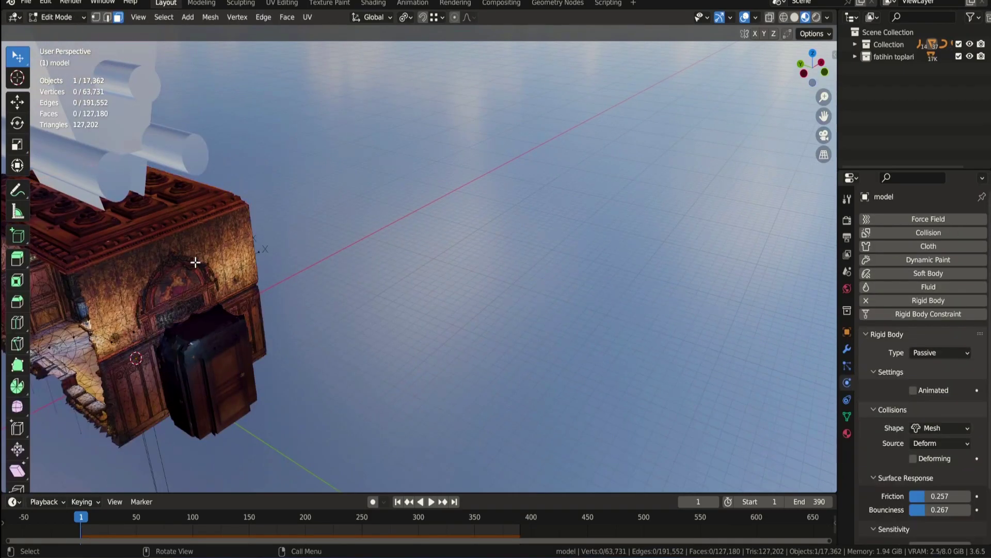
key("l")
key("KP_Decimal")
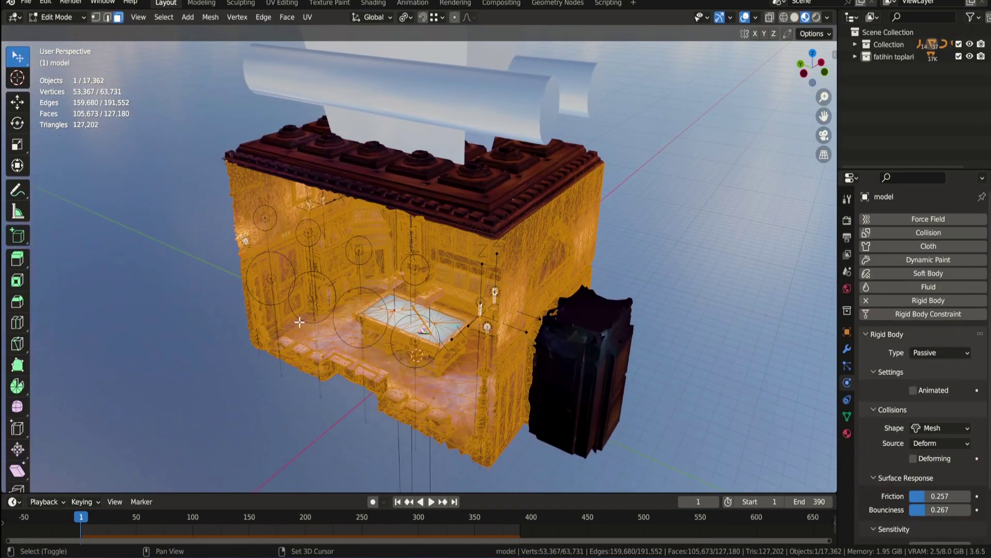
key("Tab")
key("Tab")
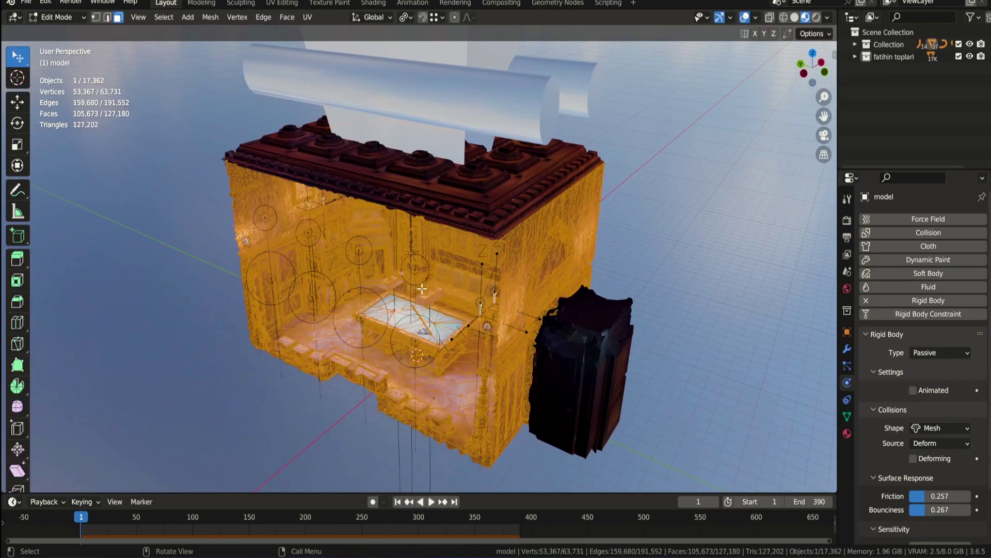
key("KP_Decimal")
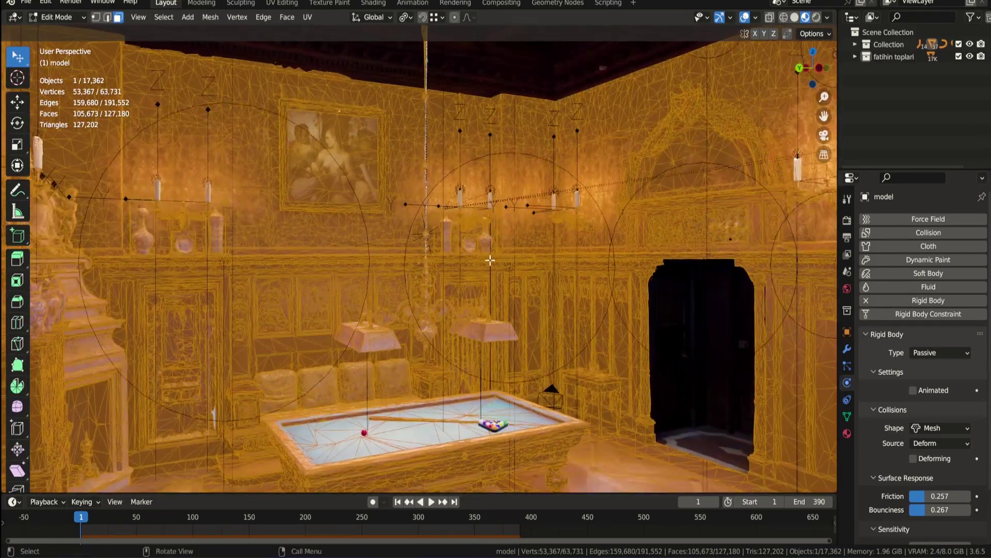
mouse_move(490, 261)
middle_mouse_down()
mouse_move(469, 261)
mouse_move(728, 317)
mouse_move(829, 260)
mouse_move(673, 150)
mouse_move(580, 206)
mouse_move(513, 191)
mouse_move(550, 220)
mouse_move(604, 460)
mouse_move(560, 361)
mouse_move(655, 327)
mouse_move(360, 305)
mouse_move(505, 289)
mouse_move(599, 310)
middle_mouse_up()
Inspect the whole funnel and its cylinders in Edit Mode, viewed from outside above the room
key("Tab")
left_click(550, 220)
key("Tab")
key("a")
scroll(403, 273, "down", 5)
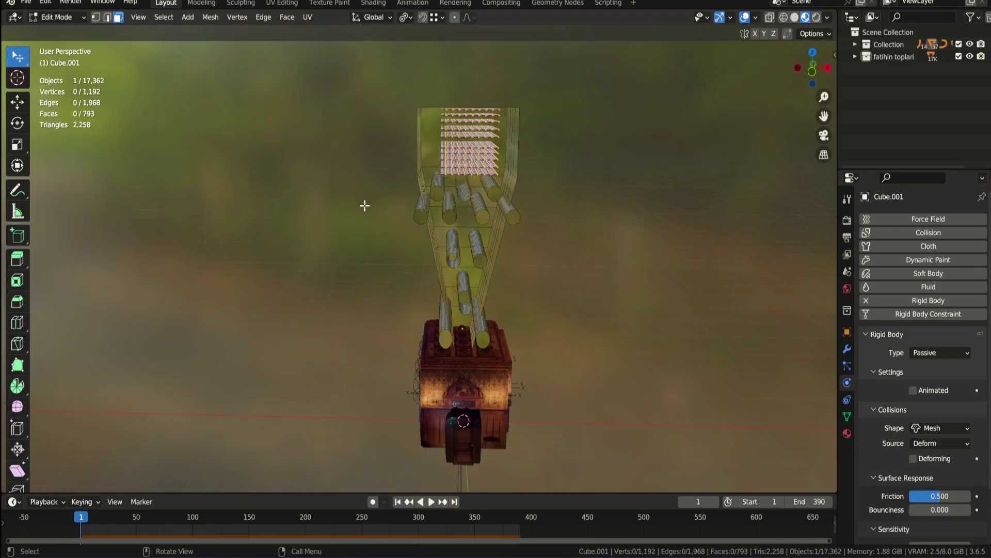
middle_click_drag(526, 129, 494, 233)
Select every object in the scene, clear the selection, and box-select a central block of balls above the funnel
key("a")
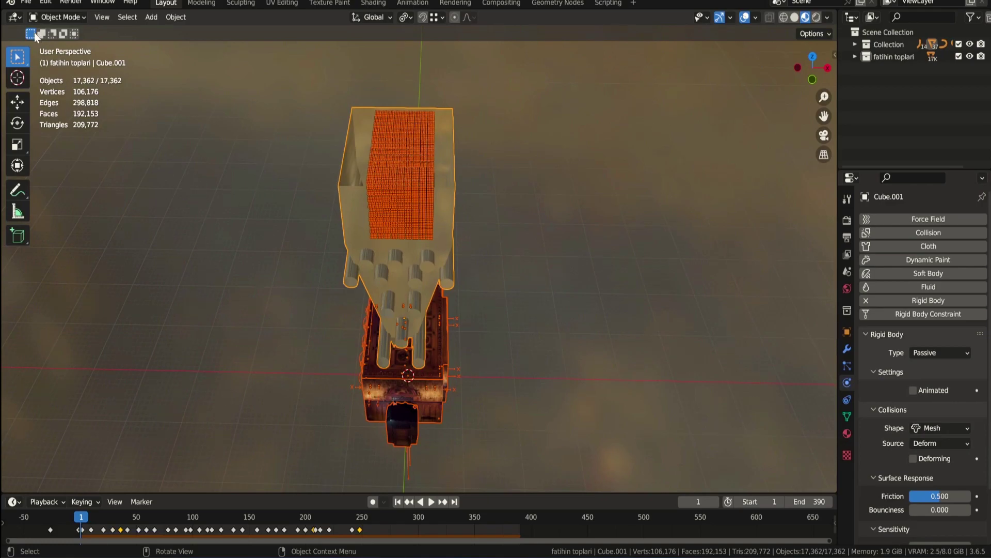
left_click_drag(124, 135, 128, 135)
left_click_drag(986, 47, 988, 95)
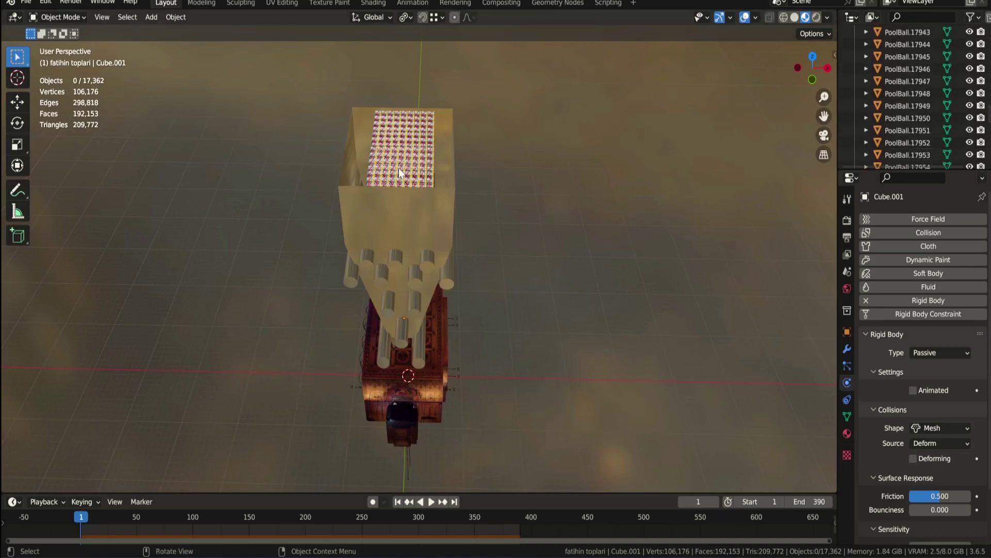
left_click_drag(408, 163, 519, 165)
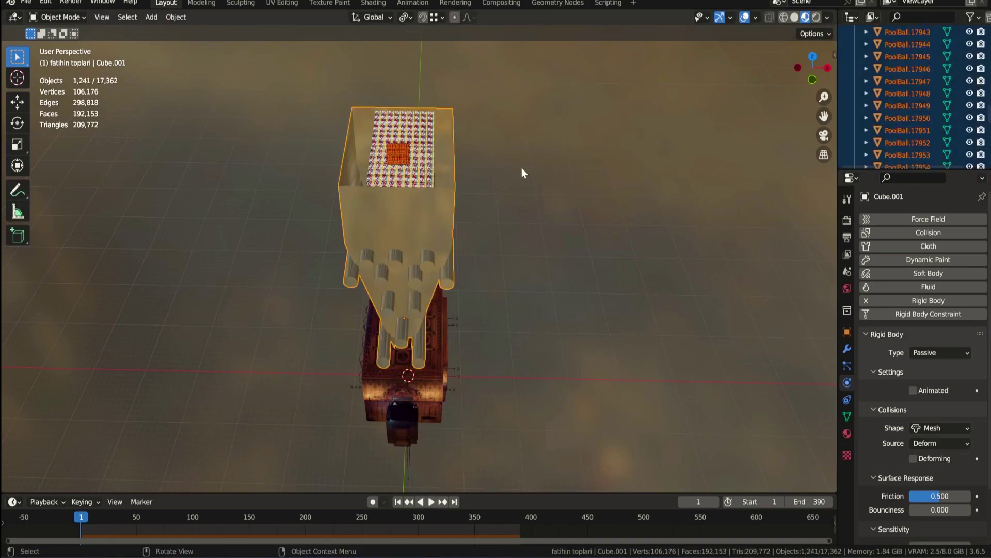
middle_click_drag(576, 244, 457, 161)
middle_click_drag(360, 209, 716, 166)
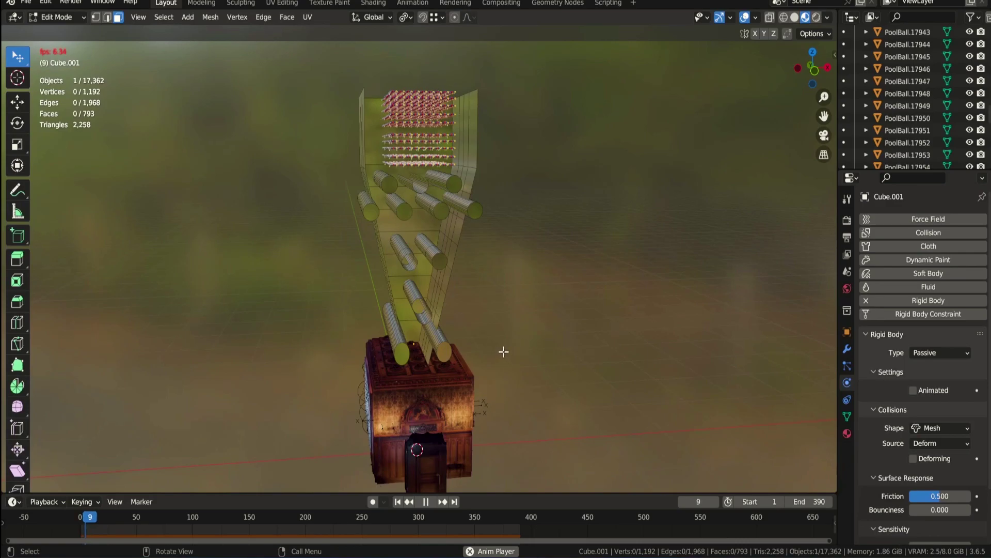
Follow the balls falling past the cylinders during playback, comparing Solid and Material Preview shading
scroll(437, 218, "up", 4)
mouse_move(574, 160)
middle_mouse_down("shift")
mouse_move(570, 210)
mouse_move(613, 177)
mouse_move(617, 145)
middle_mouse_up("shift")
left_click(795, 18)
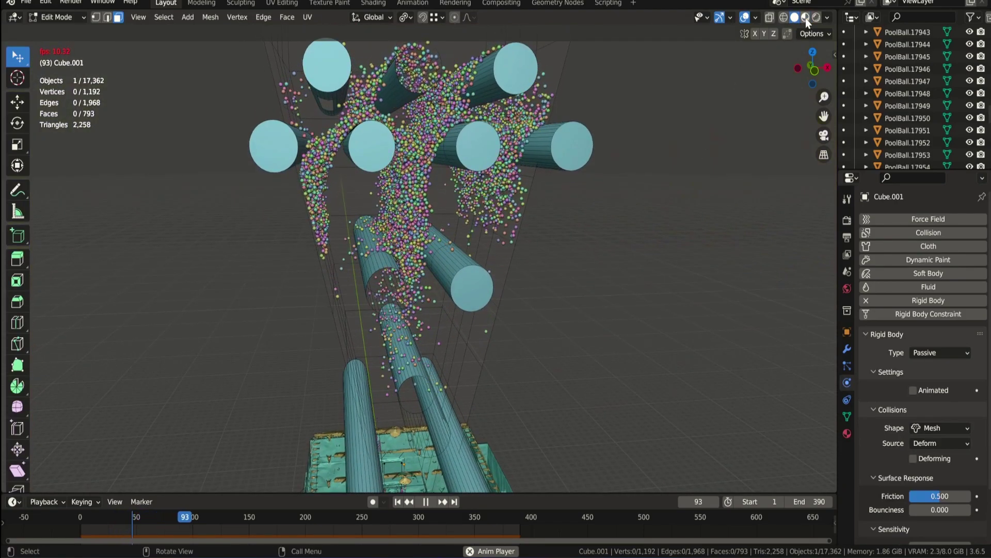
left_click(805, 18)
middle_click_drag(555, 341, 564, 200, "shift")
middle_click_drag(584, 302, 601, 111, "shift")
middle_click_drag(510, 315, 362, 283, "shift")
Put the room model into Edit Mode during playback and watch the balls fill it, ending in Solid shading
left_click(464, 262)
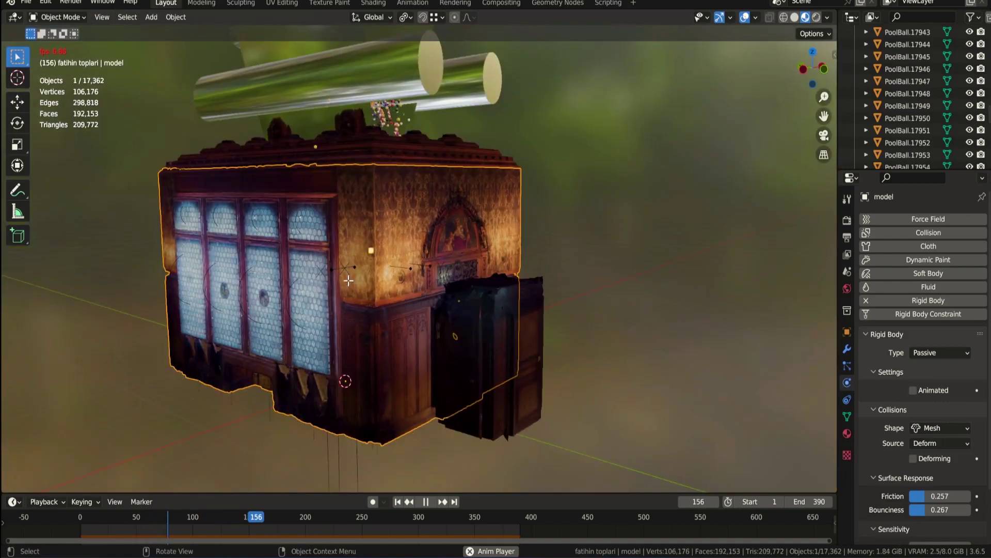
key("Tab")
left_click(518, 232)
scroll(361, 281, "up", 4)
middle_click_drag(361, 300, 571, 281, "shift")
scroll(416, 305, "down", 1)
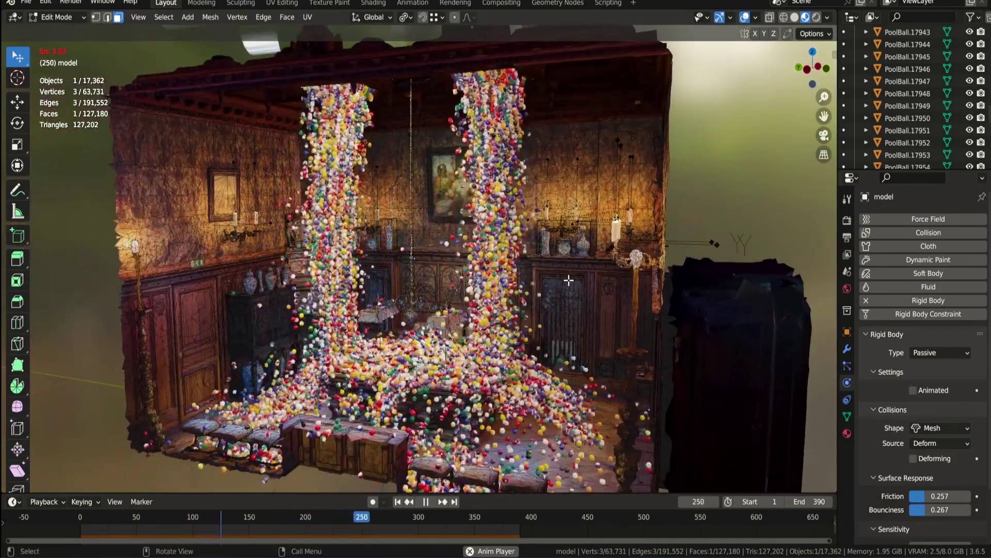
left_click(794, 18)
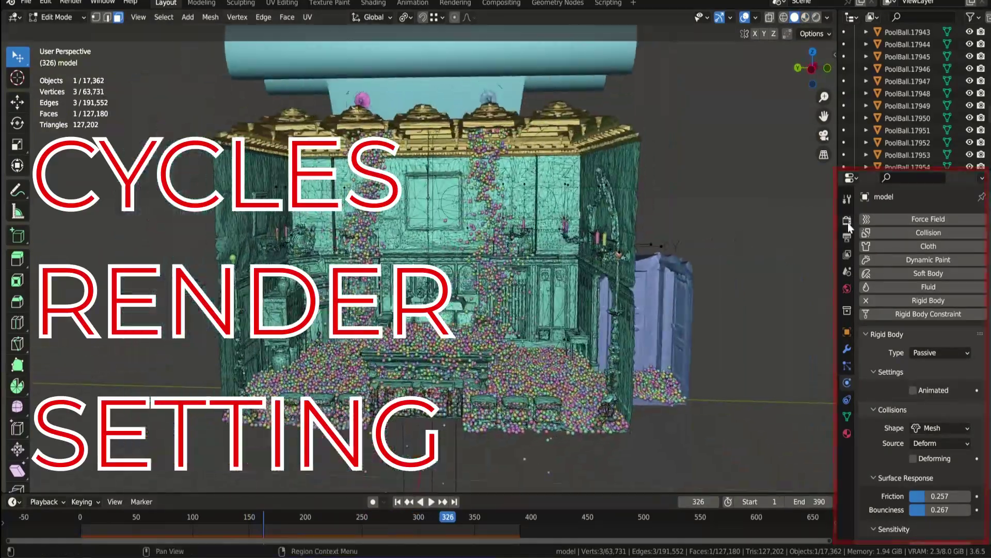
Set the final render's Max Samples to 128 in the Cycles sampling settings
left_click(847, 220)
scroll(642, 252, "up", 4)
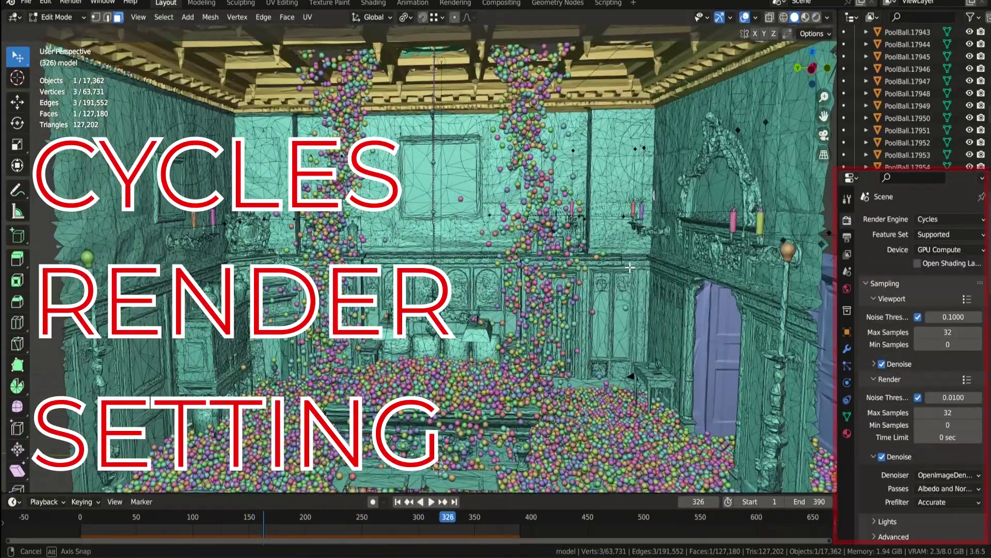
middle_click_drag(638, 256, 639, 271)
scroll(944, 305, "down", 5)
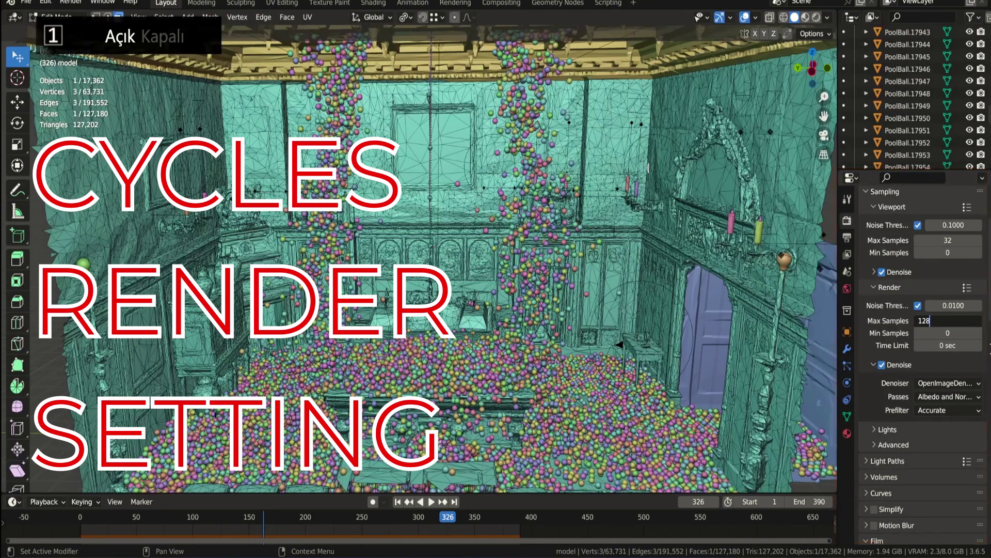
scroll(988, 306, "down", 2)
Examine the remaining Cycles render settings, including denoising, film, performance and baking
scroll(895, 304, "down", 6)
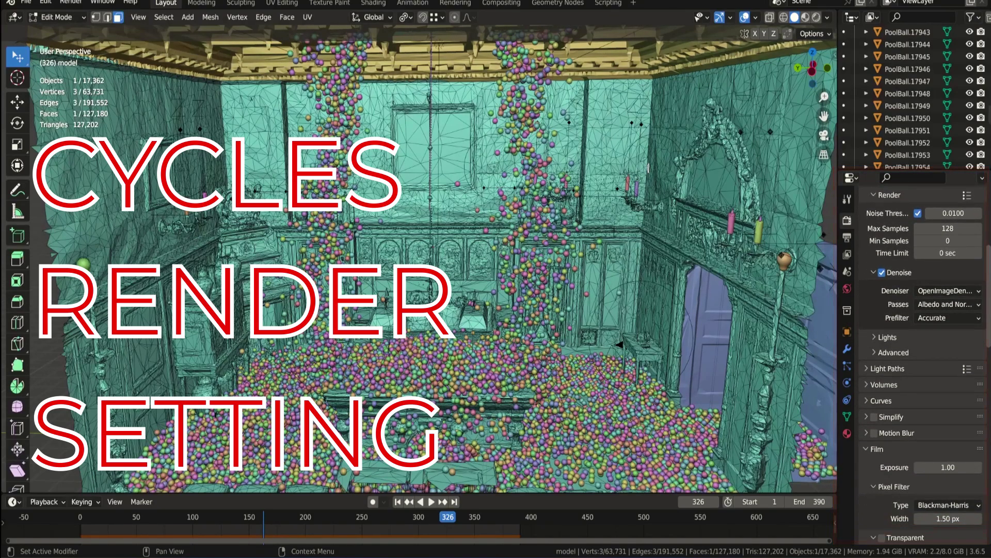
left_click(874, 288)
left_click(872, 300)
left_click(872, 301)
left_click(865, 320)
left_click(866, 320)
scroll(862, 289, "down", 6)
left_click(864, 266)
left_click(864, 267)
left_click(867, 280)
left_click(866, 279)
left_click(866, 279)
scroll(941, 299, "down", 5)
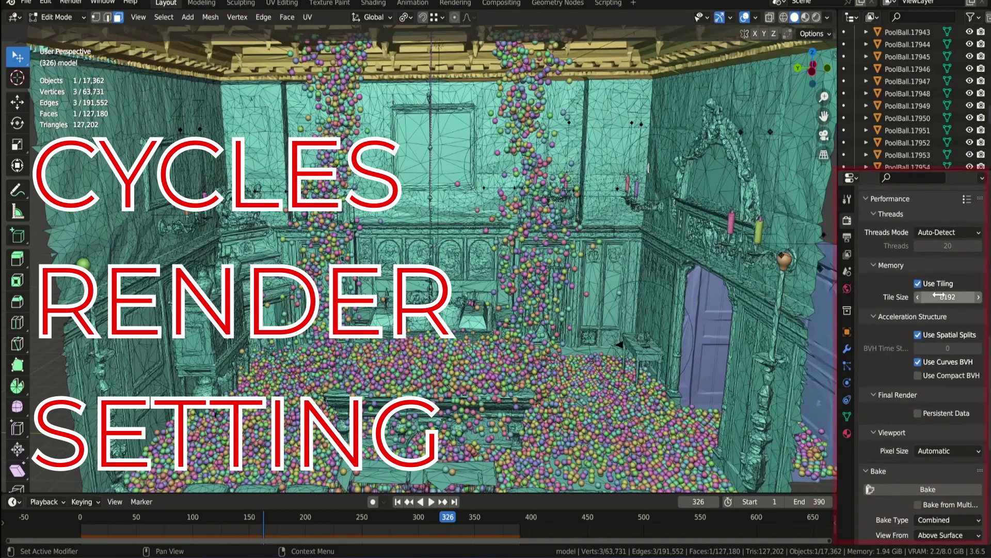
scroll(924, 361, "down", 14)
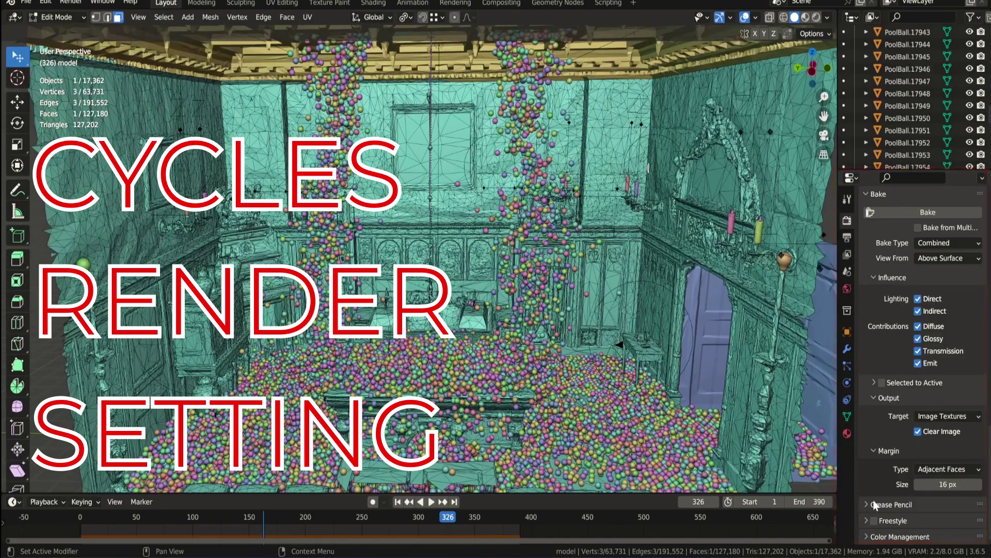
scroll(872, 508, "up", 6)
Examine the output settings for frame range, file path and image format, and return to the room's physics settings
left_click(847, 238)
scroll(990, 326, "up", 6)
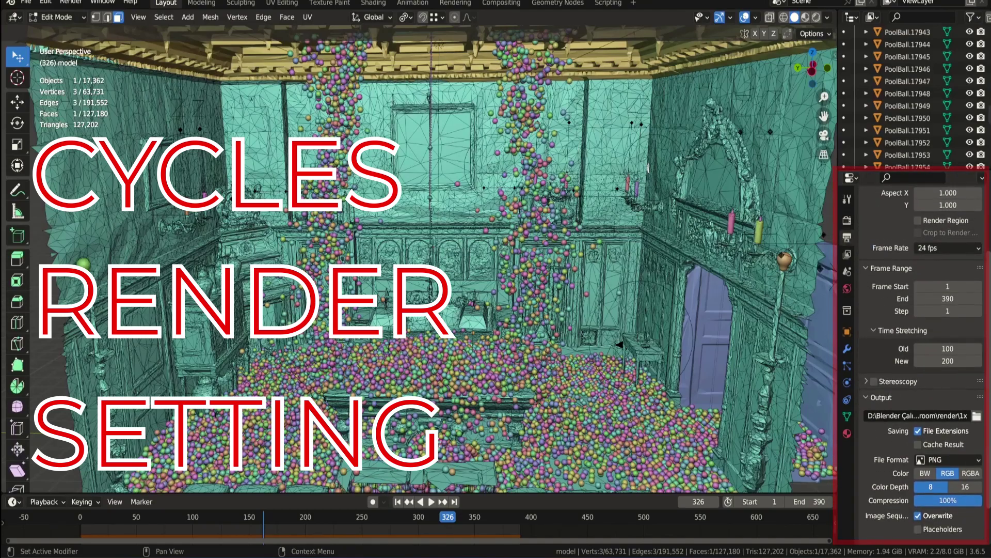
scroll(990, 327, "down", 6)
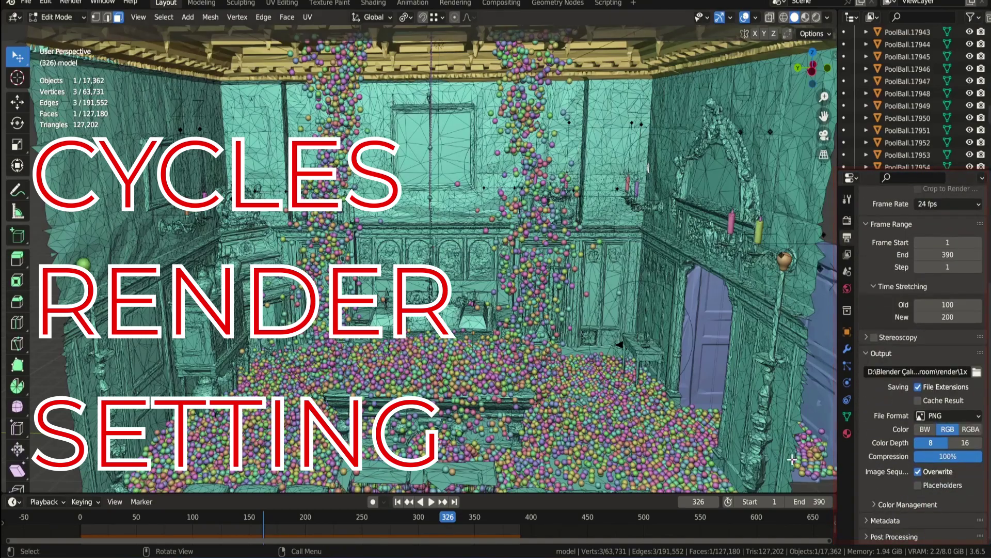
left_click(847, 382)
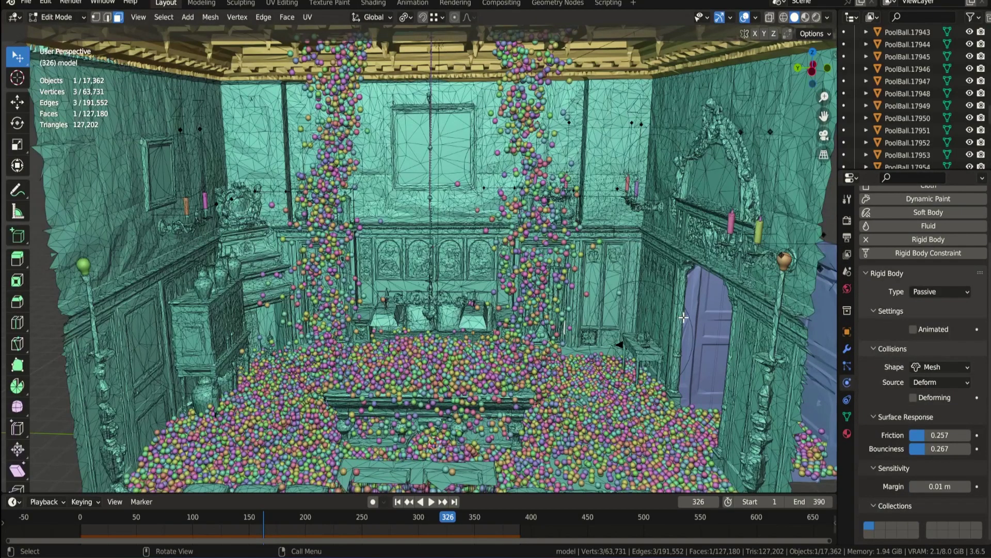
View the ball-filled room from inside in Rendered shading and try scaling a single selected ball
middle_click_drag(635, 310, 523, 224)
key("Tab")
middle_click_drag(475, 201, 553, 201, "shift")
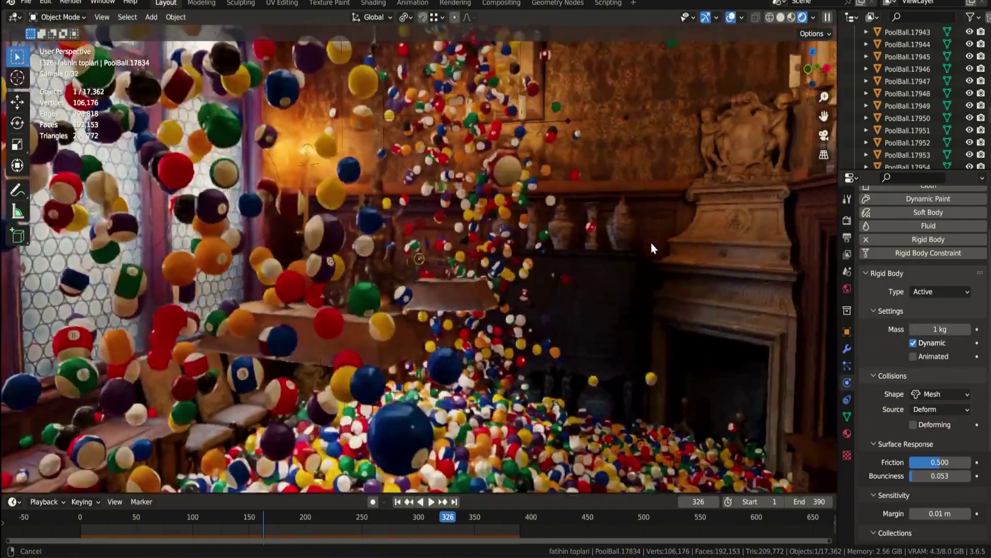
key("s")
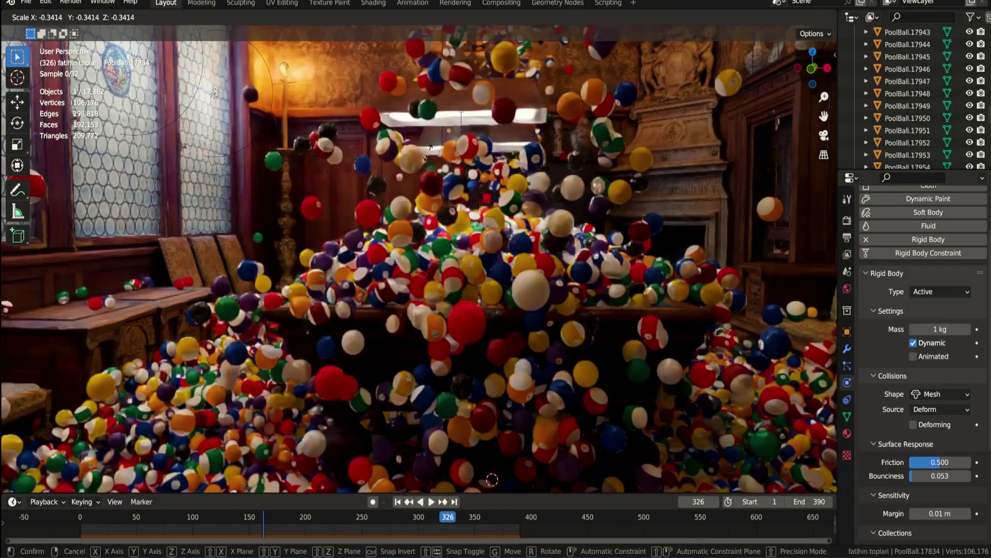
left_click(545, 127)
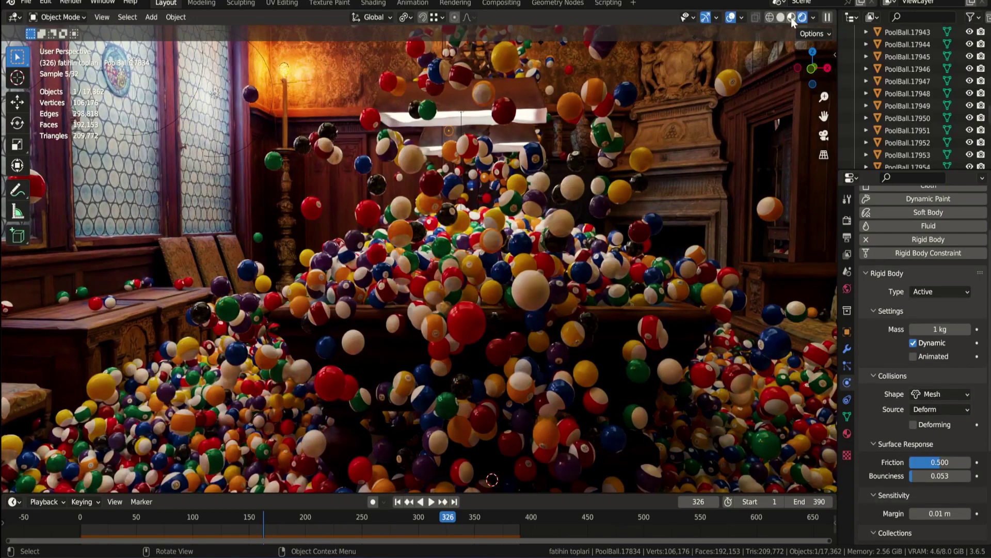
Compare the ball-filled interior in Material Preview, Solid and Wireframe shading from a higher angle
left_click(792, 17)
left_click(794, 17)
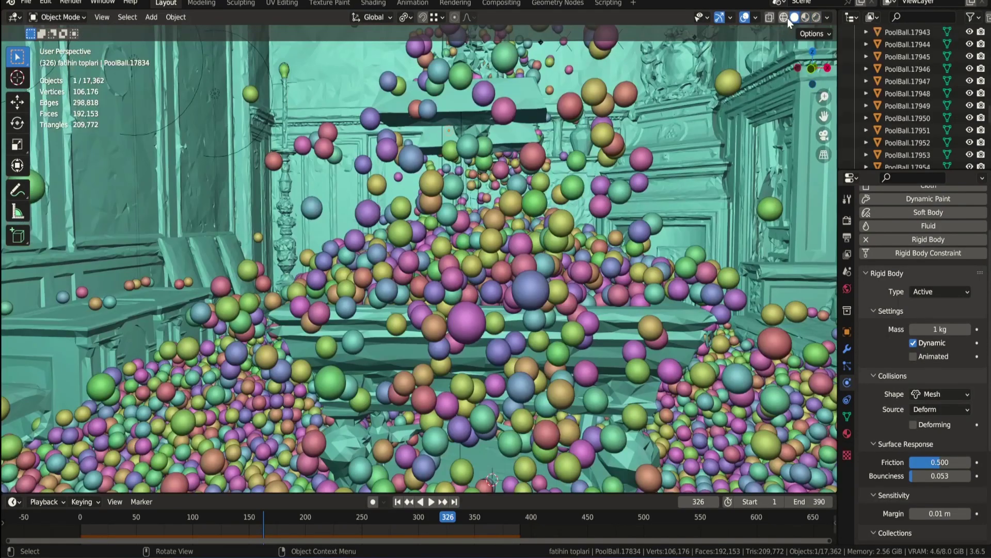
left_click(784, 17)
mouse_move(645, 155)
middle_mouse_down()
mouse_move(555, 230)
mouse_move(463, 221)
mouse_move(525, 199)
mouse_move(548, 216)
middle_mouse_up()
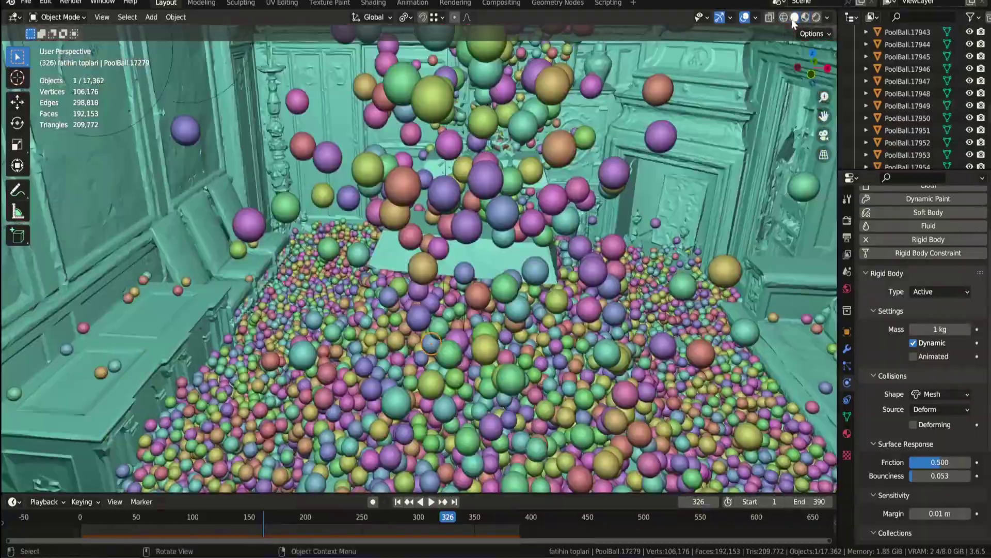
Switch to Wireframe shading, select the room model and inspect its mesh briefly in Edit Mode
mouse_move(645, 155)
middle_mouse_down()
mouse_move(675, 120)
mouse_move(628, 91)
mouse_move(722, 62)
middle_mouse_up()
left_click(784, 17)
mouse_move(759, 134)
middle_mouse_down()
mouse_move(752, 211)
mouse_move(553, 236)
mouse_move(562, 230)
mouse_move(570, 135)
middle_mouse_up()
scroll(553, 236, "down", 5)
left_click(551, 230)
key("Tab")
scroll(562, 231, "down", 4)
key("Tab")
Play the ball simulation from the first frame in Wireframe, viewing the whole drop column above the room
middle_click_drag(570, 134, 472, 260, "shift")
key("shift+Left")
key("space")
middle_click_drag(407, 468, 460, 112)
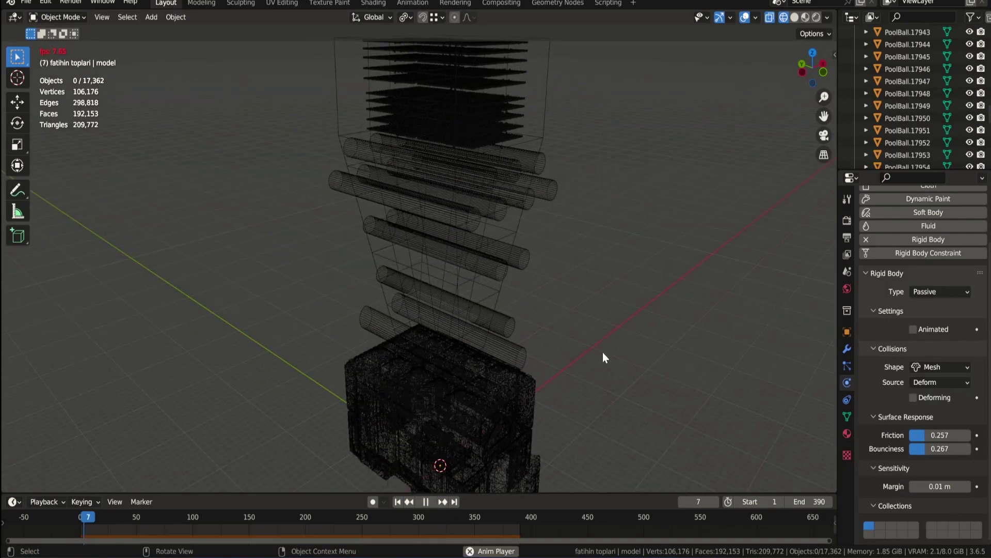
middle_click_drag(605, 317, 555, 425, "ctrl")
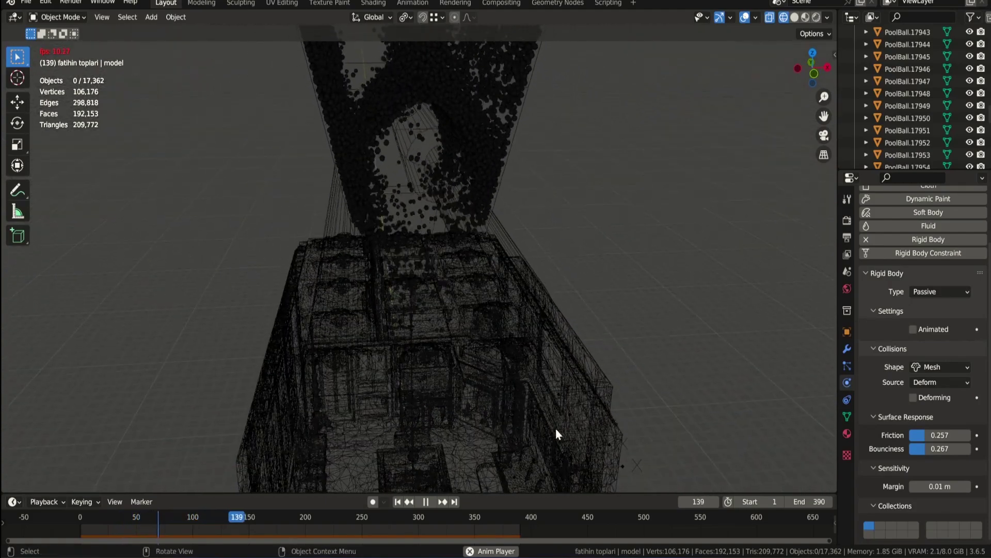
Open the room model in Edit Mode during playback and view the falling balls through its open side
middle_click_drag(513, 386, 563, 155, "shift")
left_click(583, 201)
key("Tab")
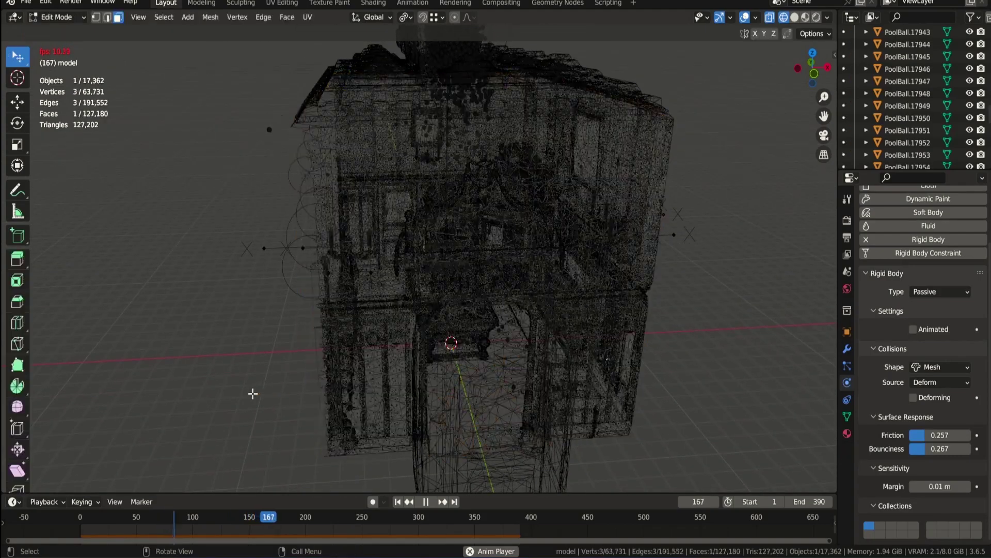
middle_click_drag(208, 383, 684, 367)
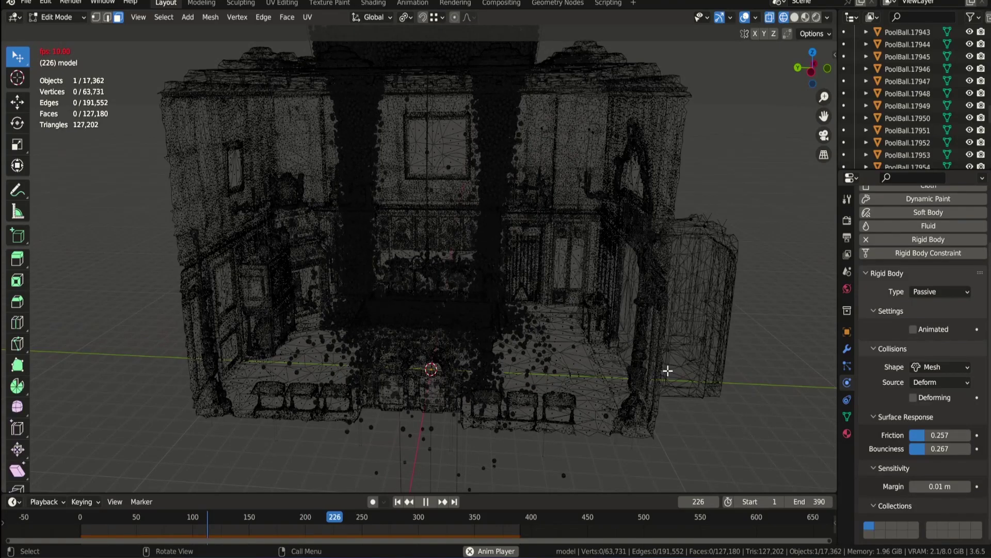
Compare the running simulation in Solid shading, with X-ray toggled on and off, and in Material Preview
left_click(795, 19)
left_click(770, 18)
left_click(770, 19)
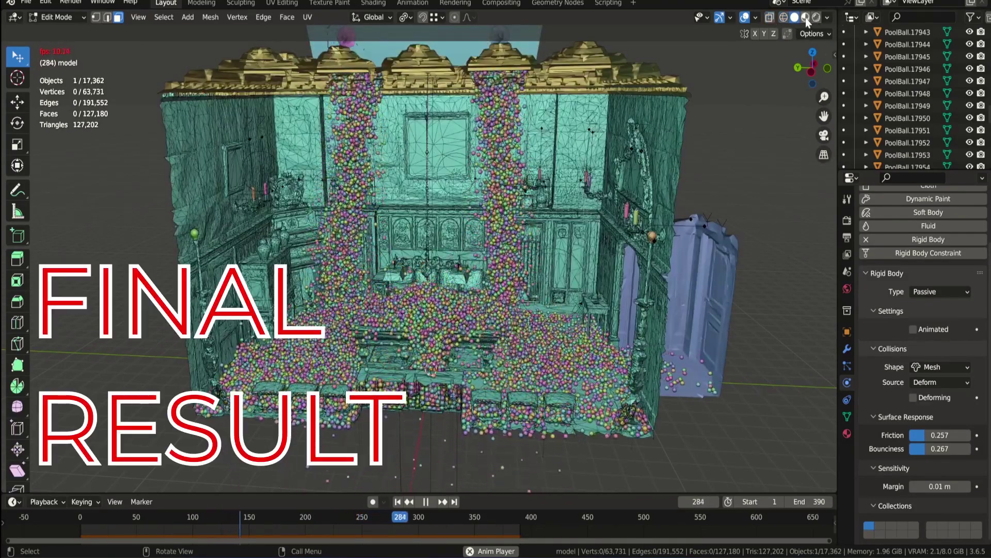
left_click(805, 17)
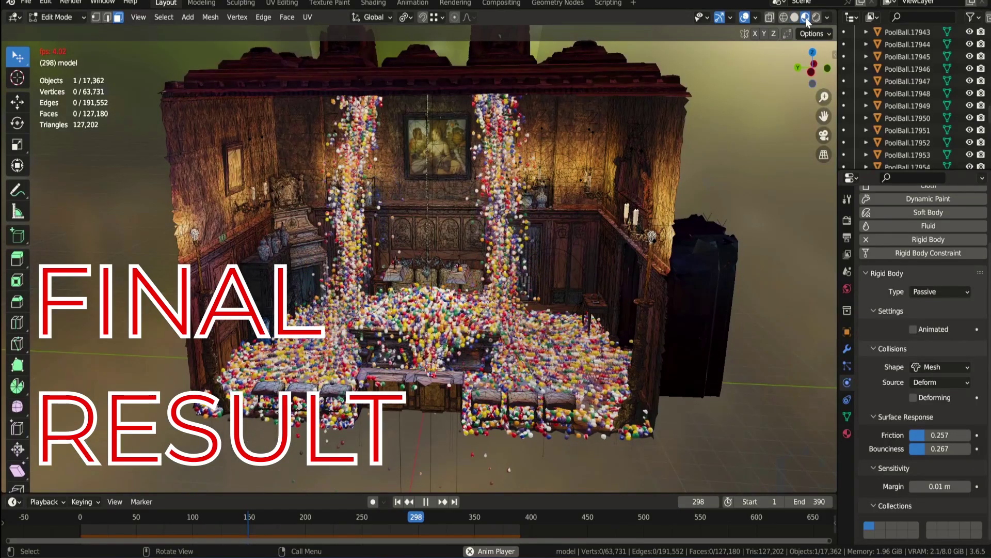